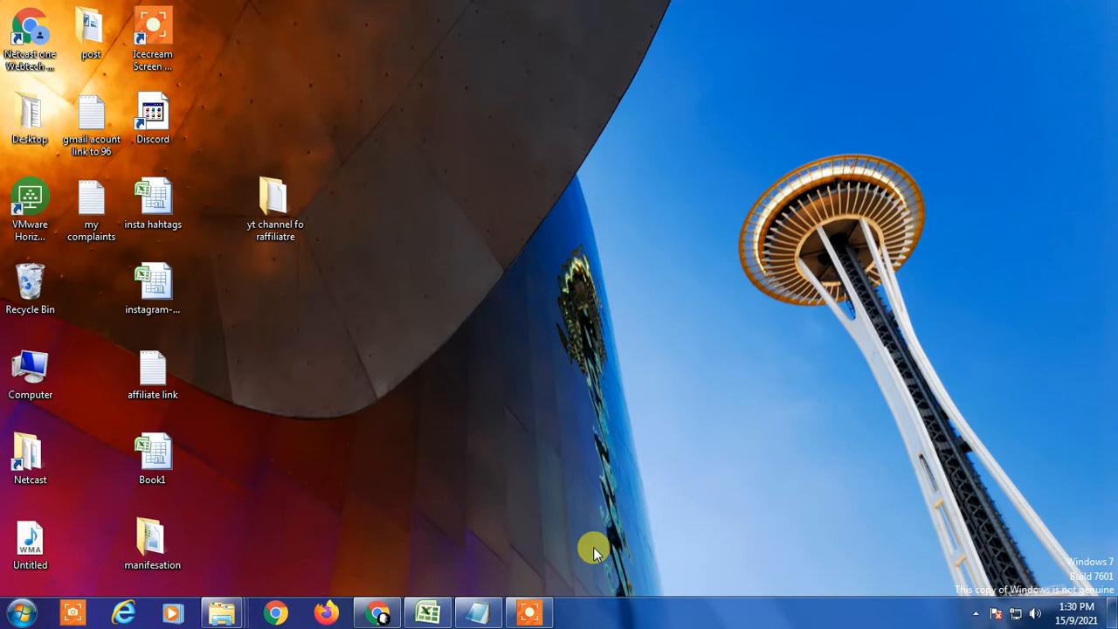
- Switch to the Book1 workbook in Excel, showing Sheet6
left_click(432, 614)
left_click(313, 378)
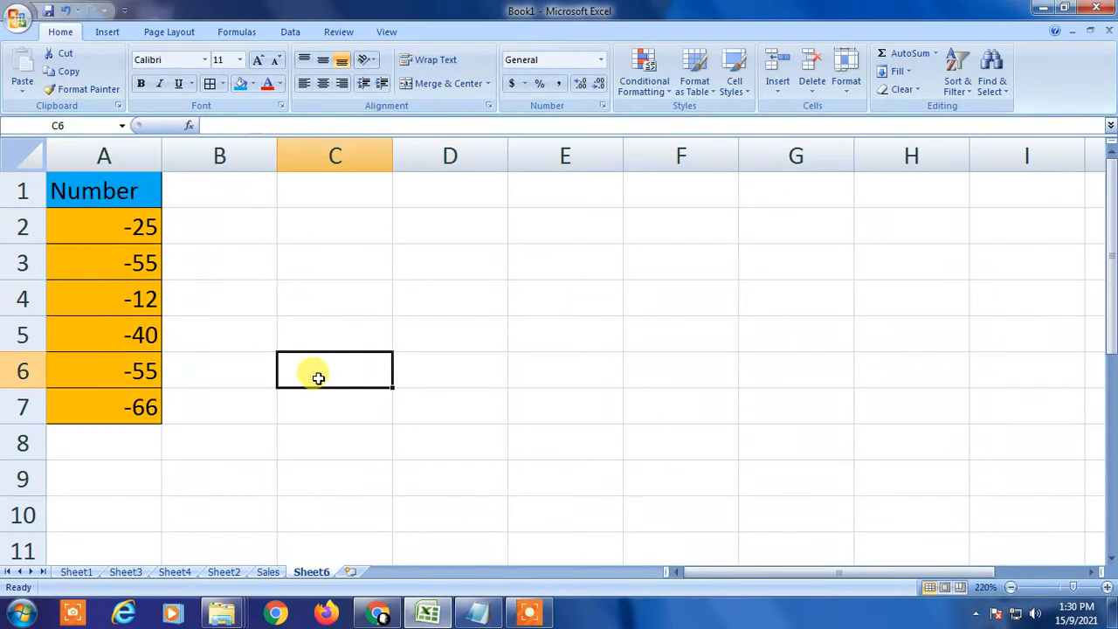
left_click(268, 235)
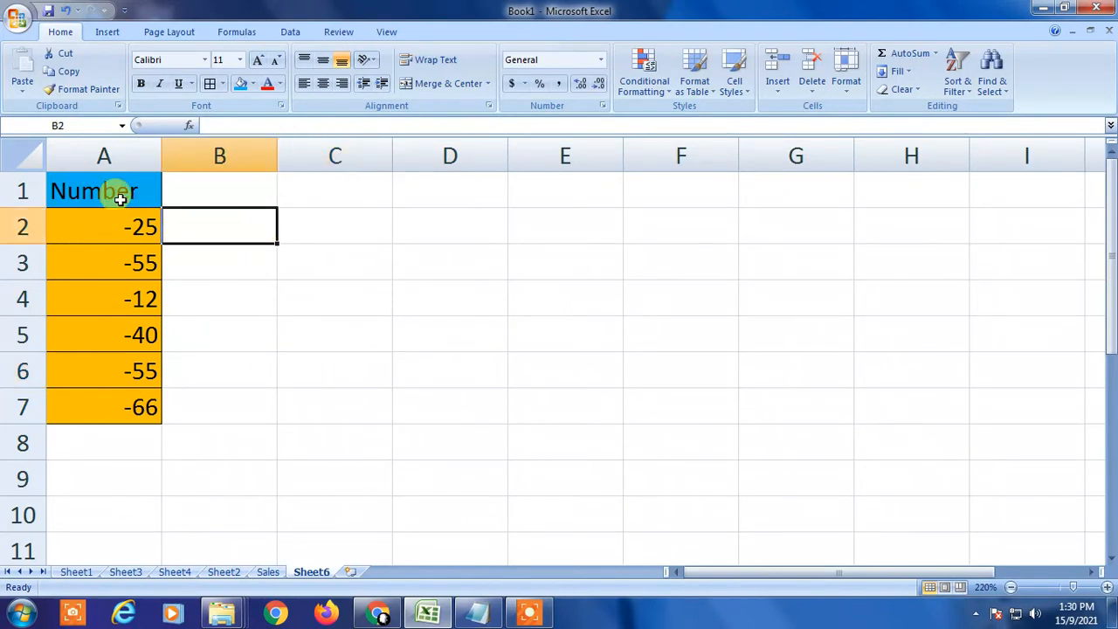
- Examine the negative values in A2:A7 under the Number header
left_click_drag(113, 192, 123, 396)
left_click(200, 259)
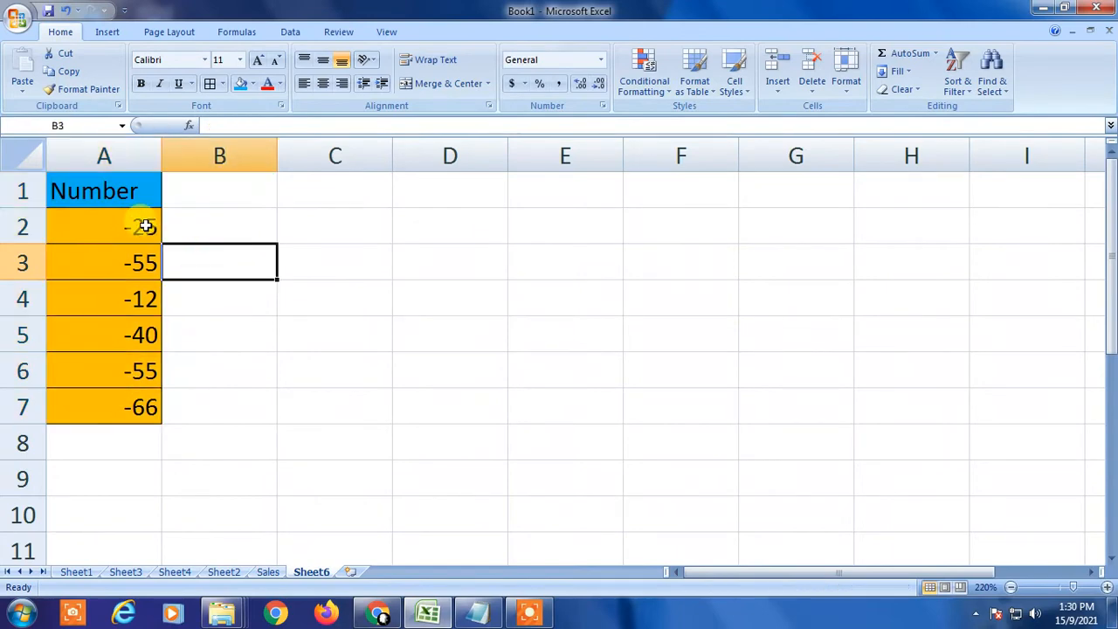
left_click_drag(142, 222, 126, 437)
left_click(129, 404)
left_click_drag(129, 229, 132, 369)
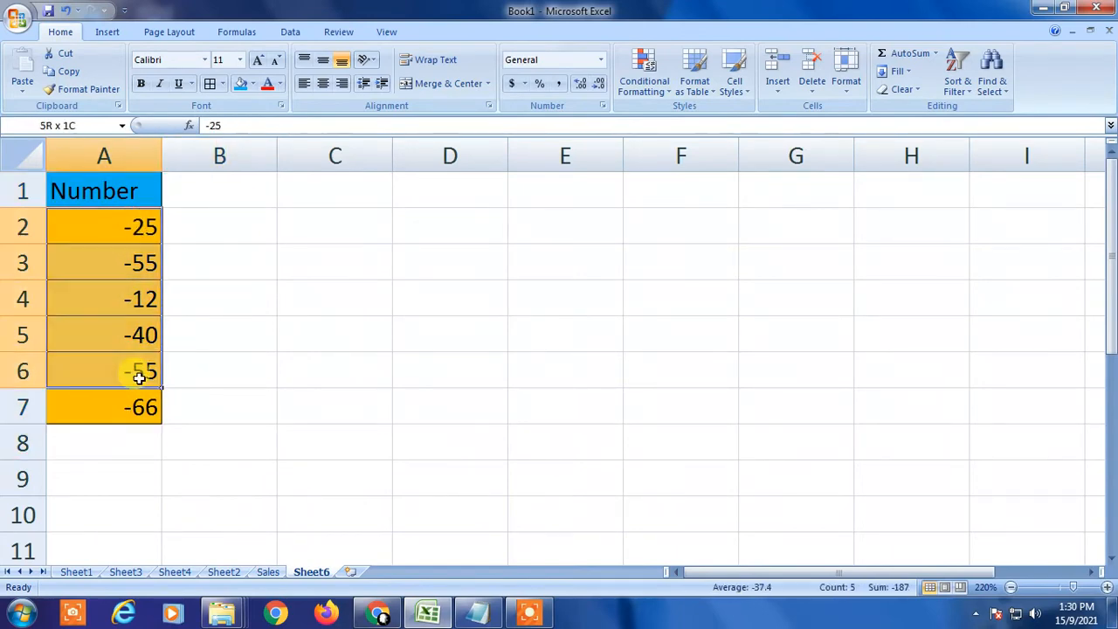
left_click(207, 258)
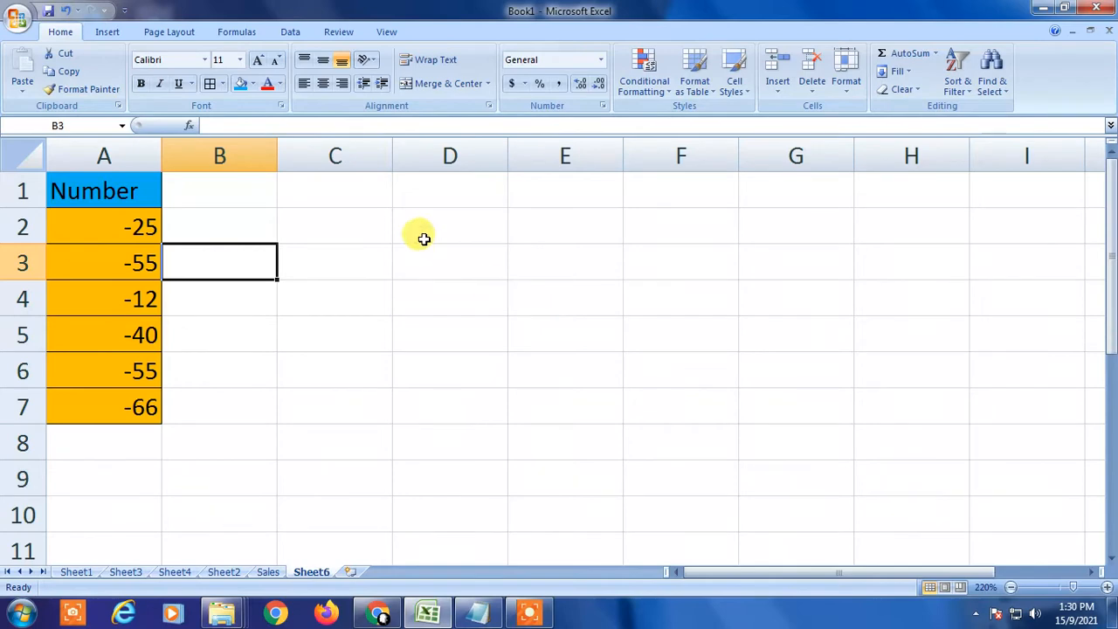
left_click(419, 235)
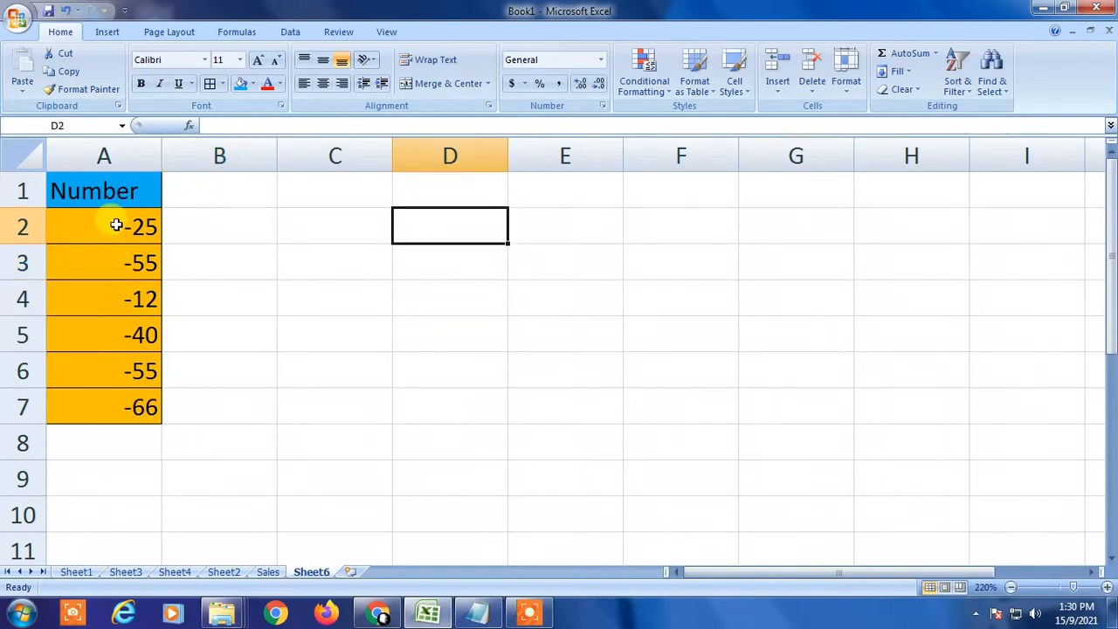
left_click_drag(116, 225, 113, 419)
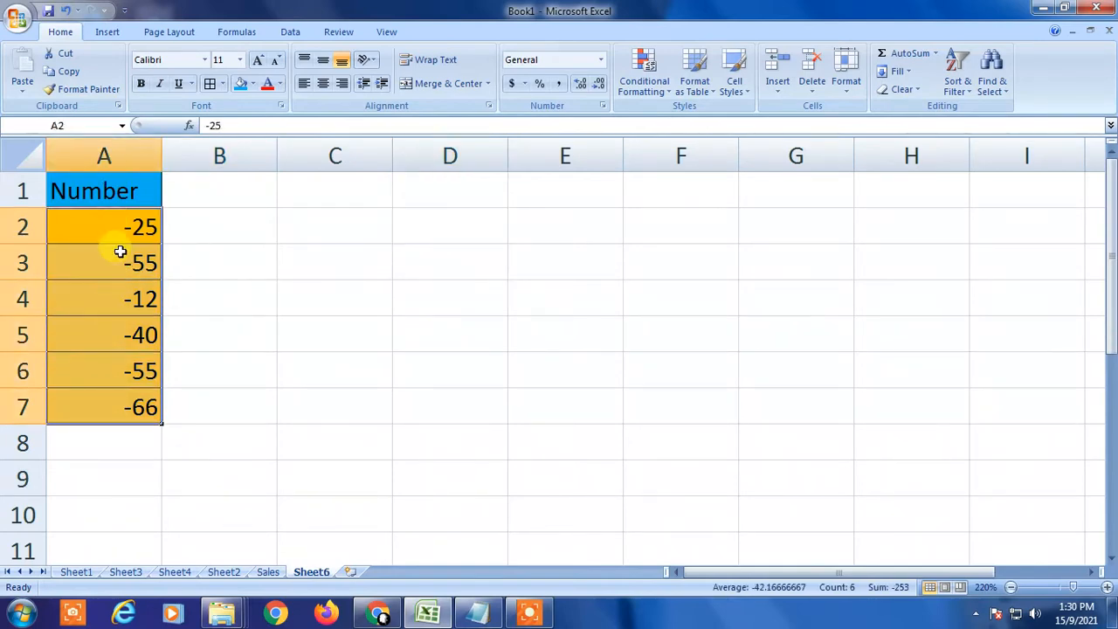
left_click(142, 225)
left_click(578, 255)
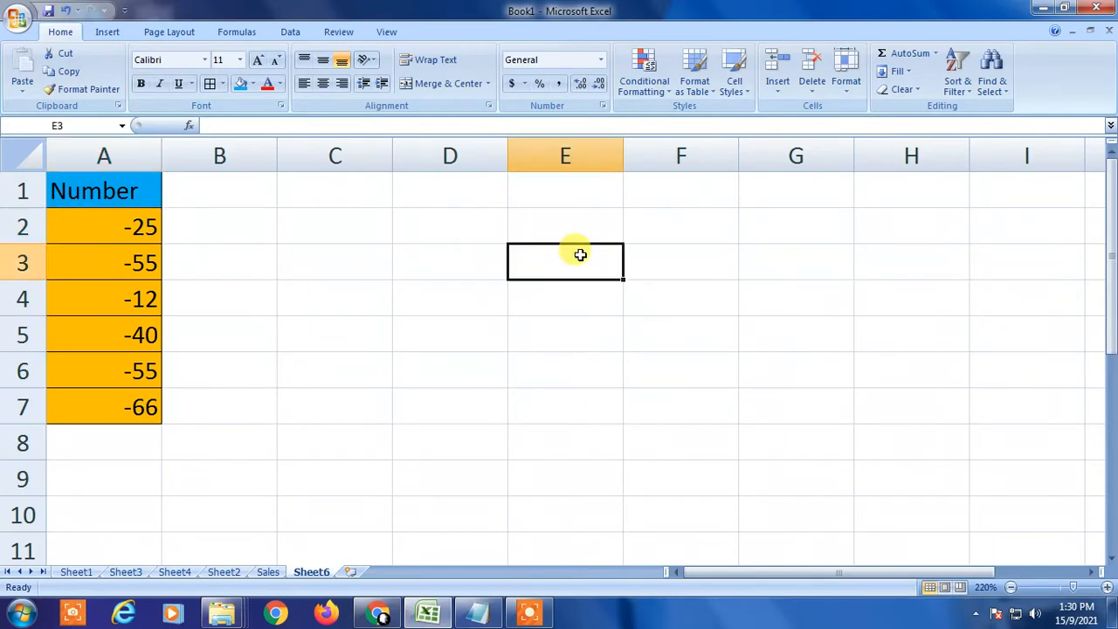
left_click(139, 225)
left_click(107, 305)
left_click_drag(117, 228, 120, 403)
left_click(205, 263)
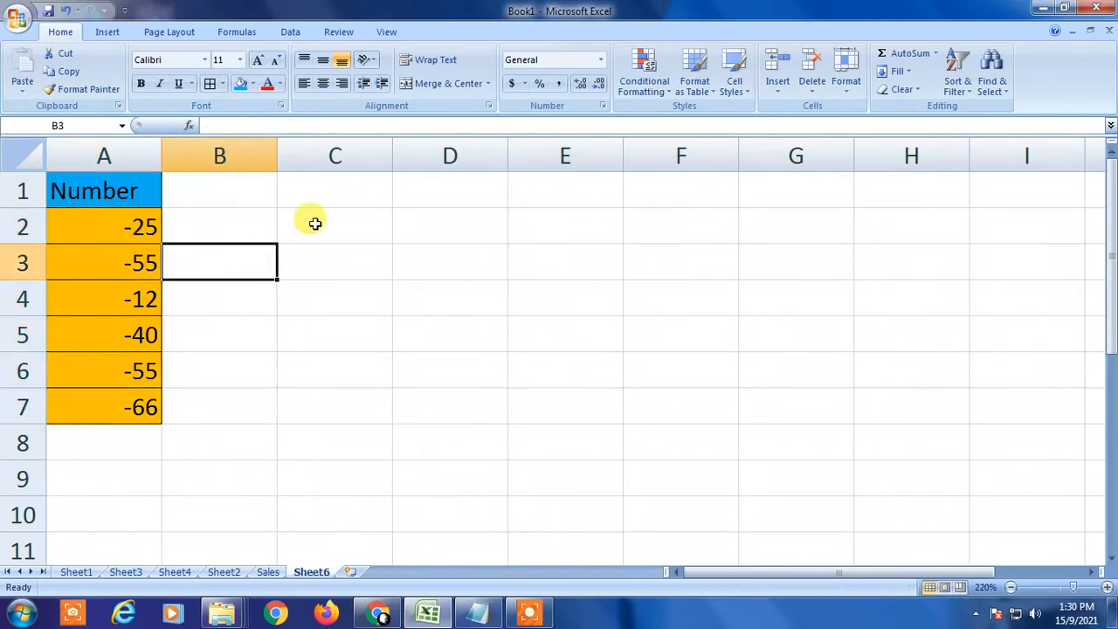
left_click_drag(332, 214, 315, 398)
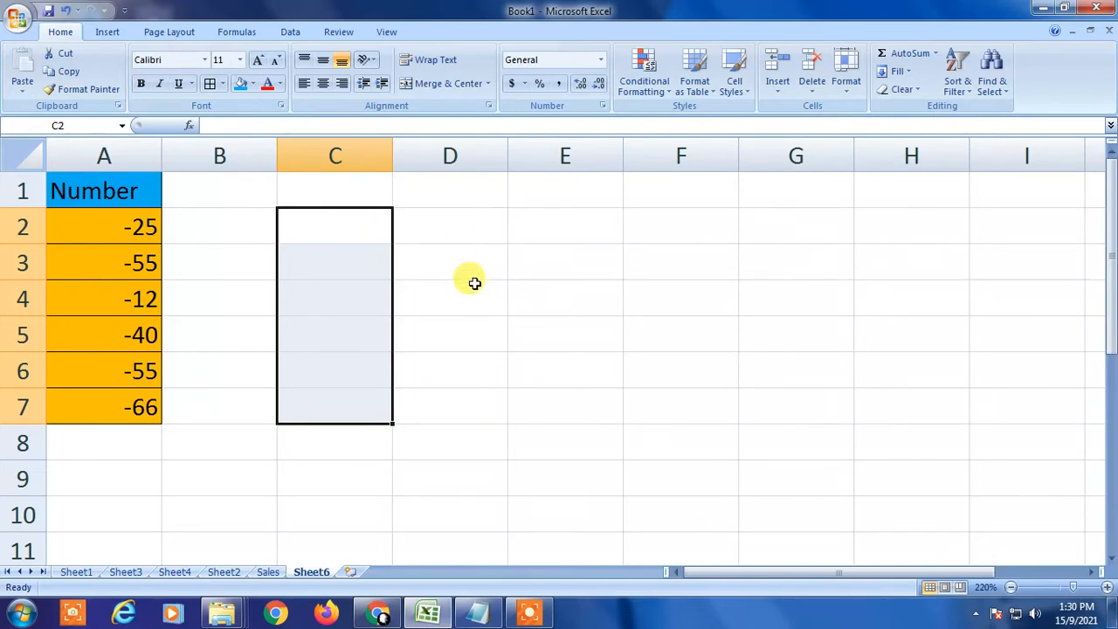
left_click(451, 218)
left_click(120, 228)
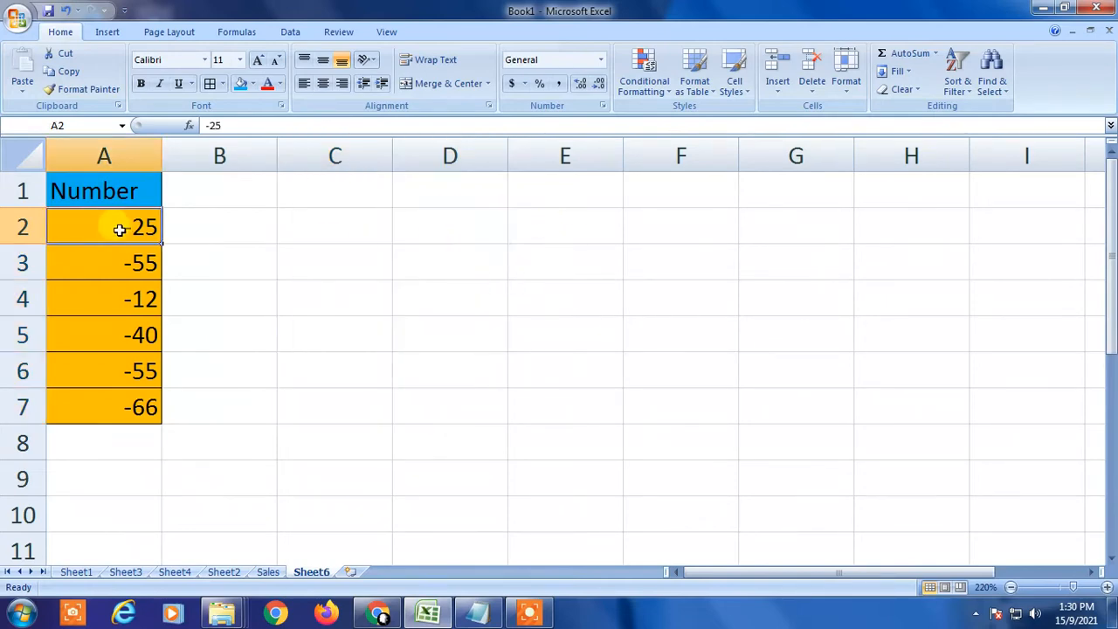
- Enter -1 in cell E2 and copy that cell
left_click(535, 224)
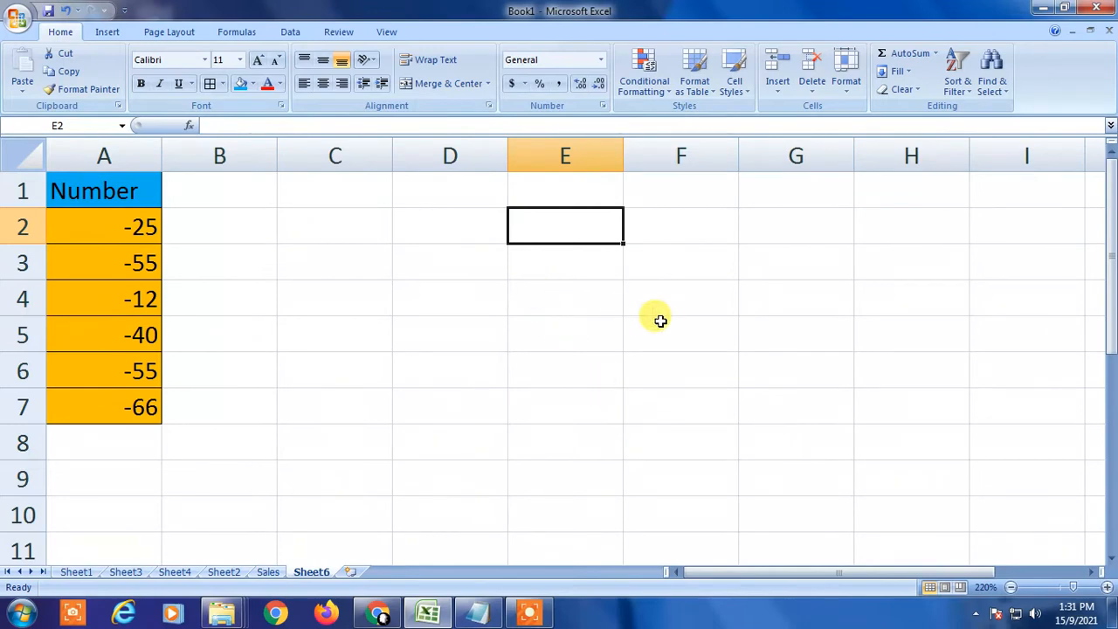
left_click(549, 260)
left_click(569, 215)
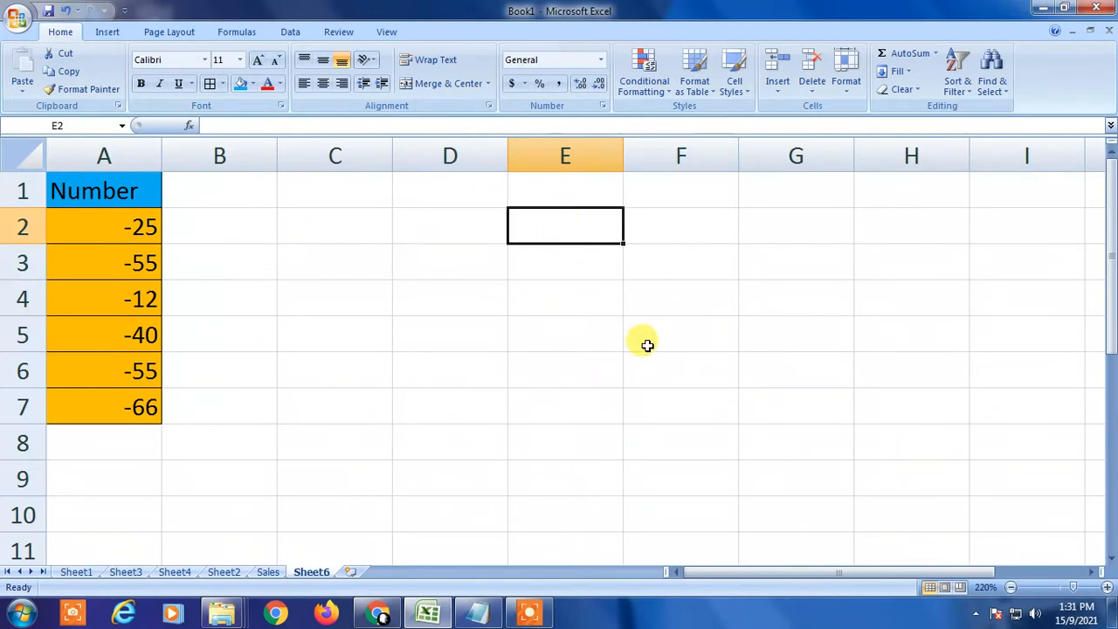
type("-1")
key("Return")
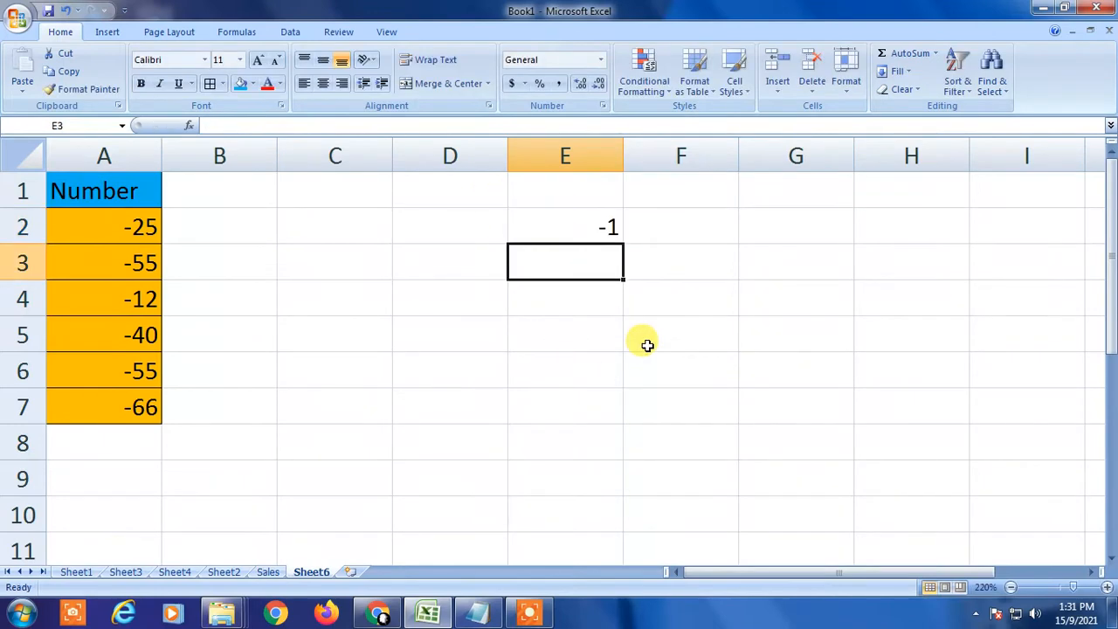
left_click(573, 224)
right_click(561, 224)
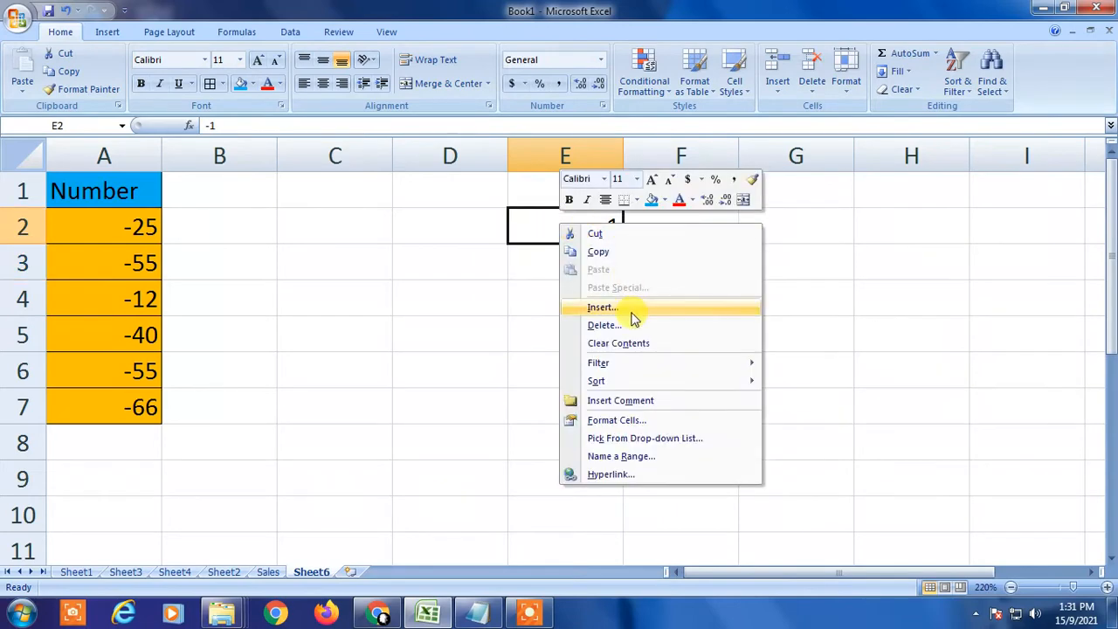
left_click(596, 253)
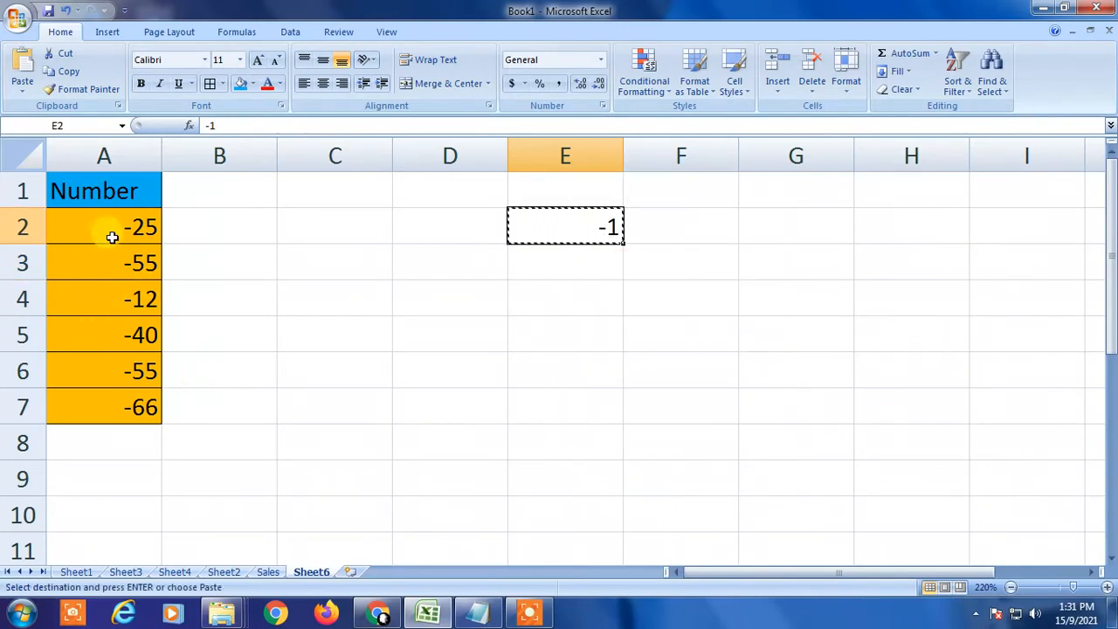
- Multiply the values in A2:A7 by the copied -1 using Paste Special with the All except borders option
left_click_drag(119, 212, 132, 409)
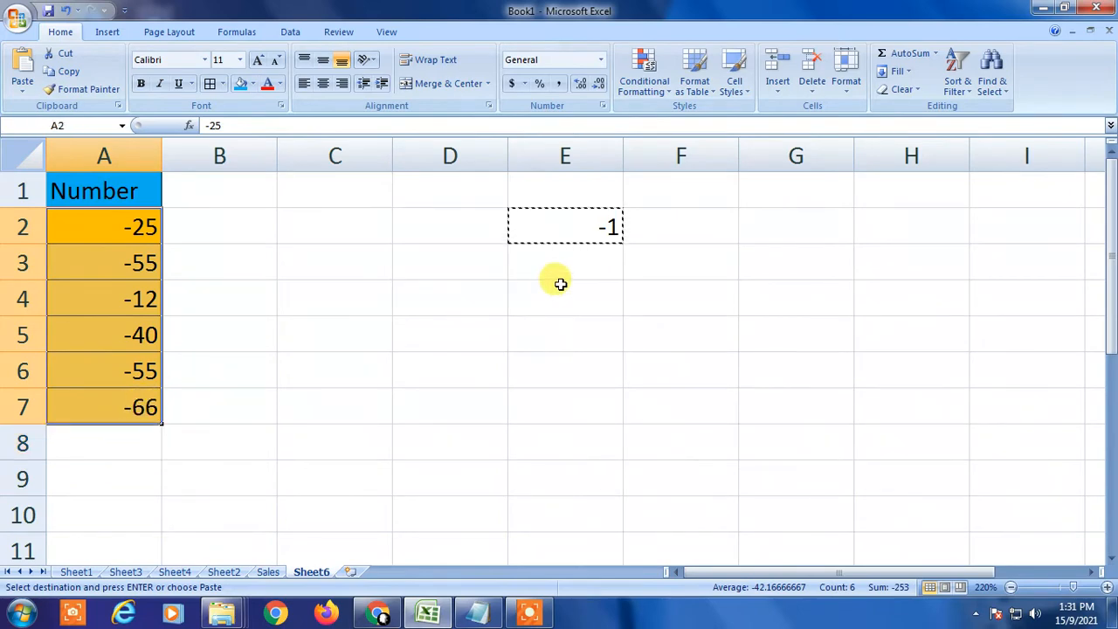
right_click(93, 298)
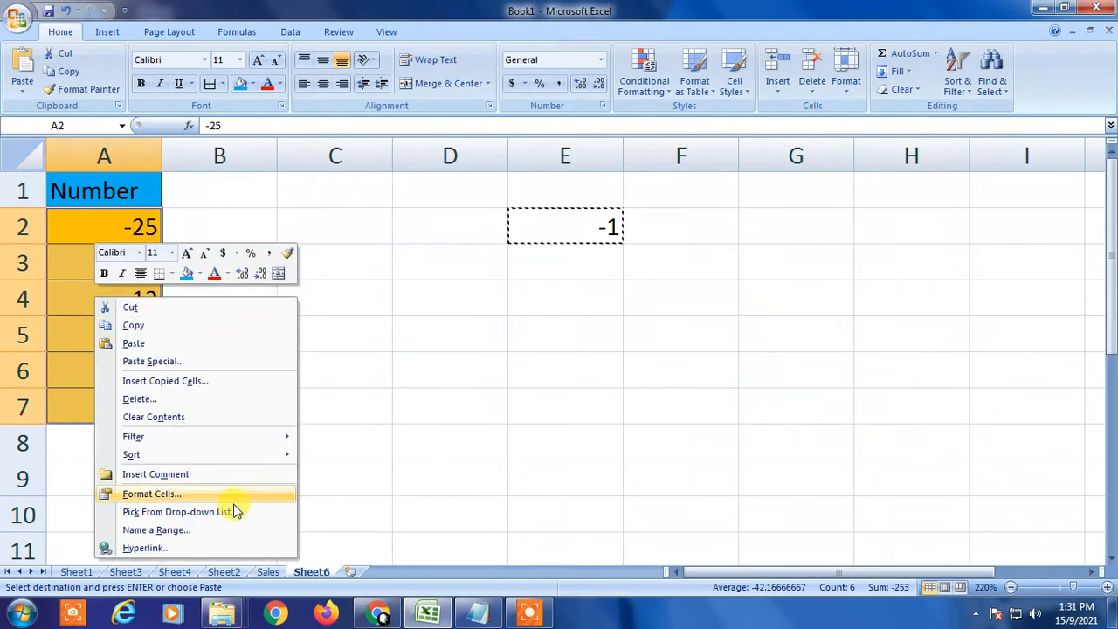
left_click(147, 367)
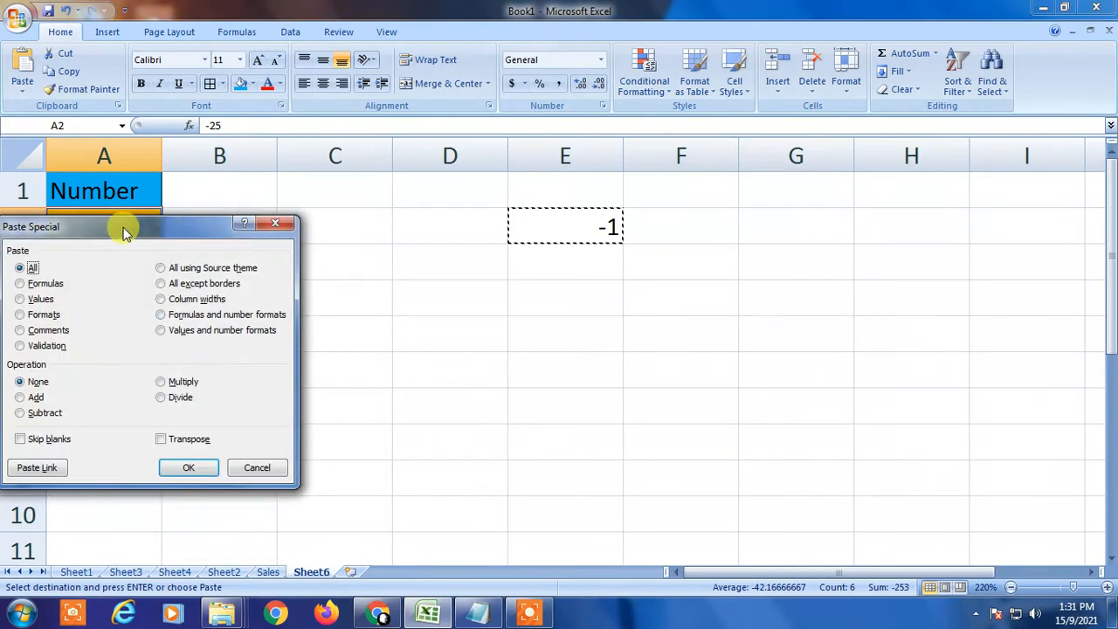
left_click_drag(123, 232, 266, 224)
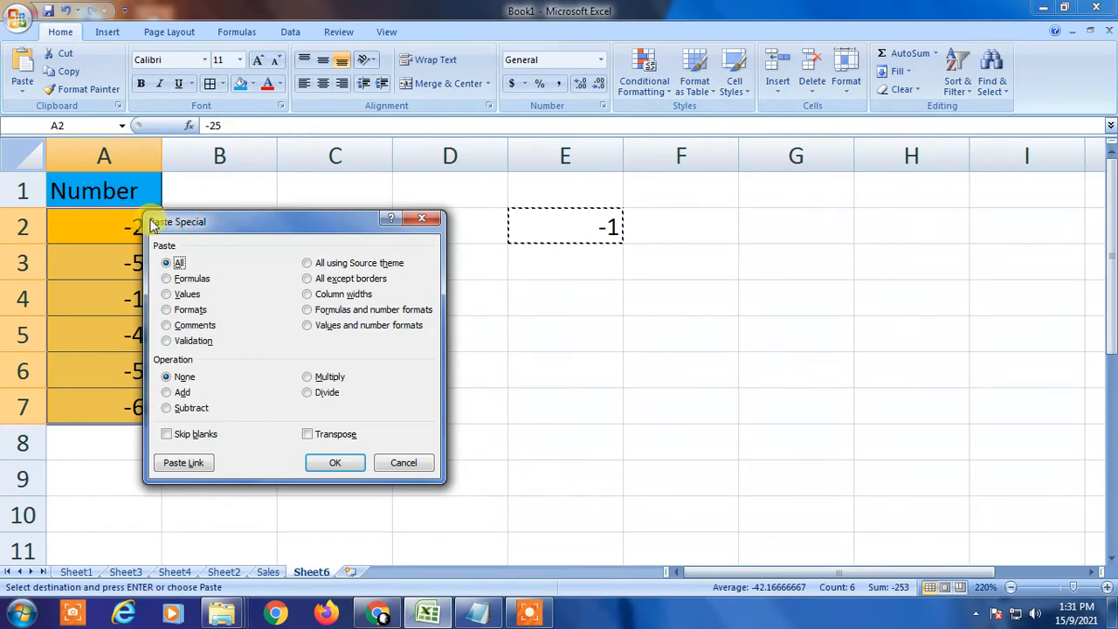
left_click(308, 378)
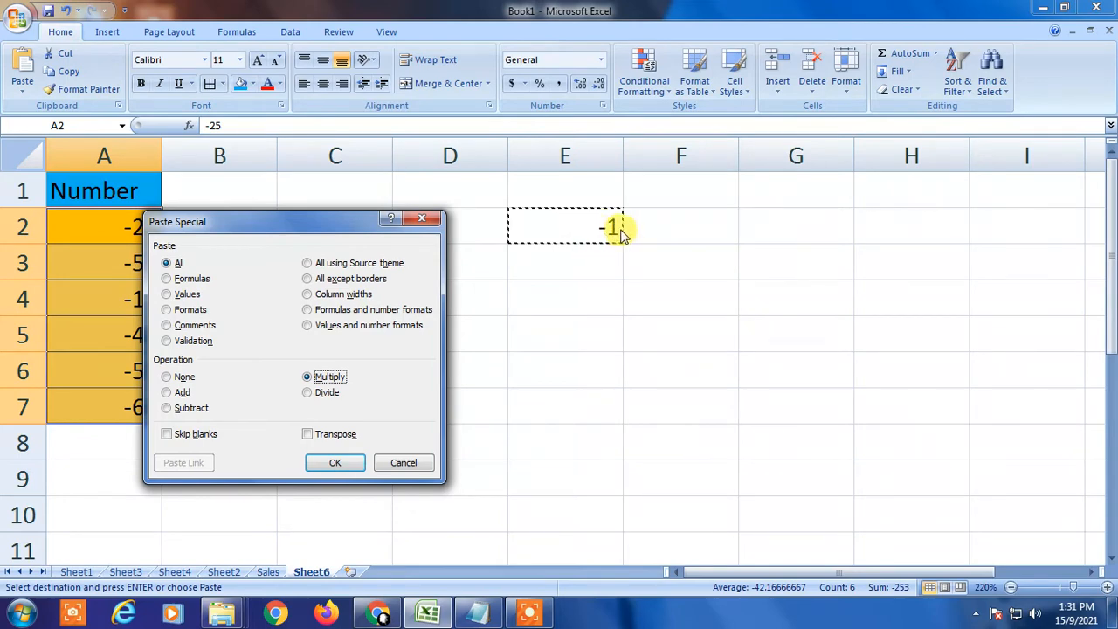
left_click(330, 380)
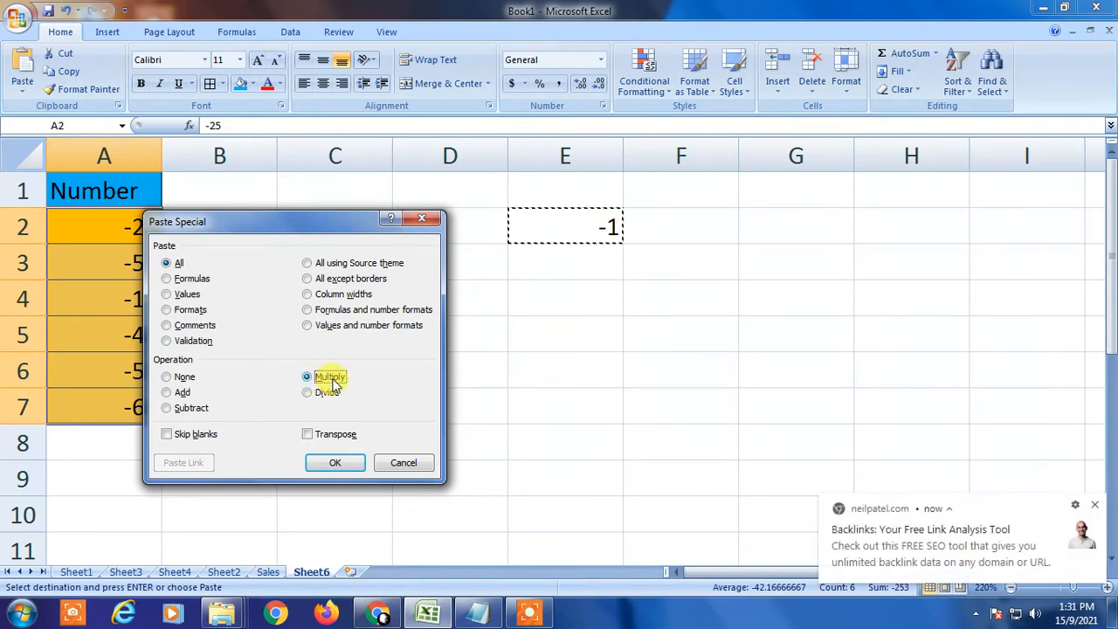
left_click(311, 280)
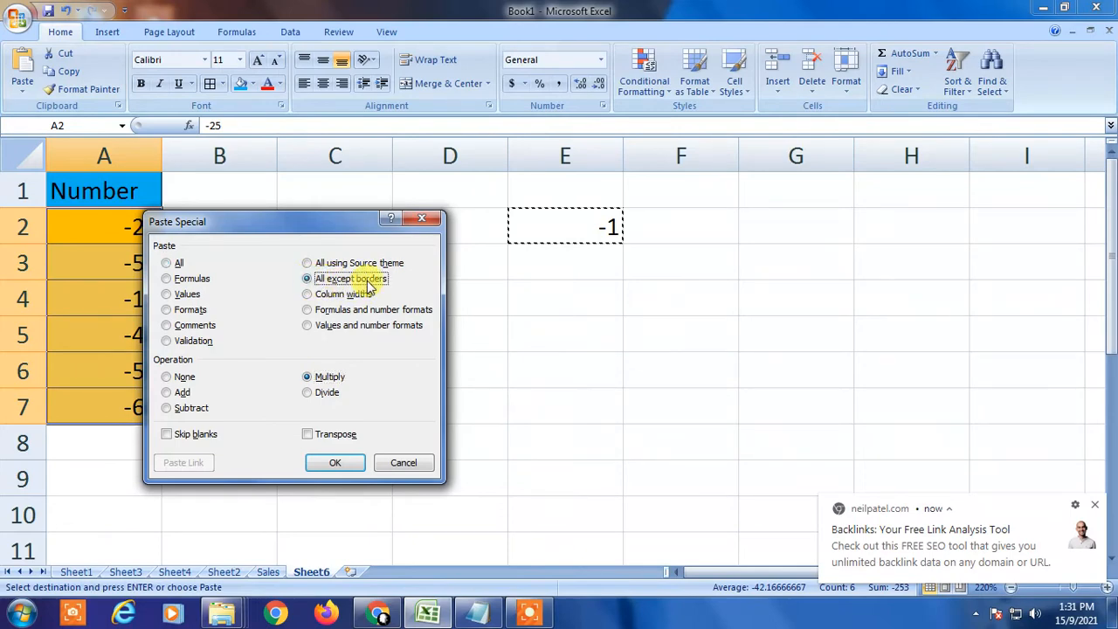
left_click(332, 462)
left_click(175, 324)
left_click_drag(131, 229, 144, 406)
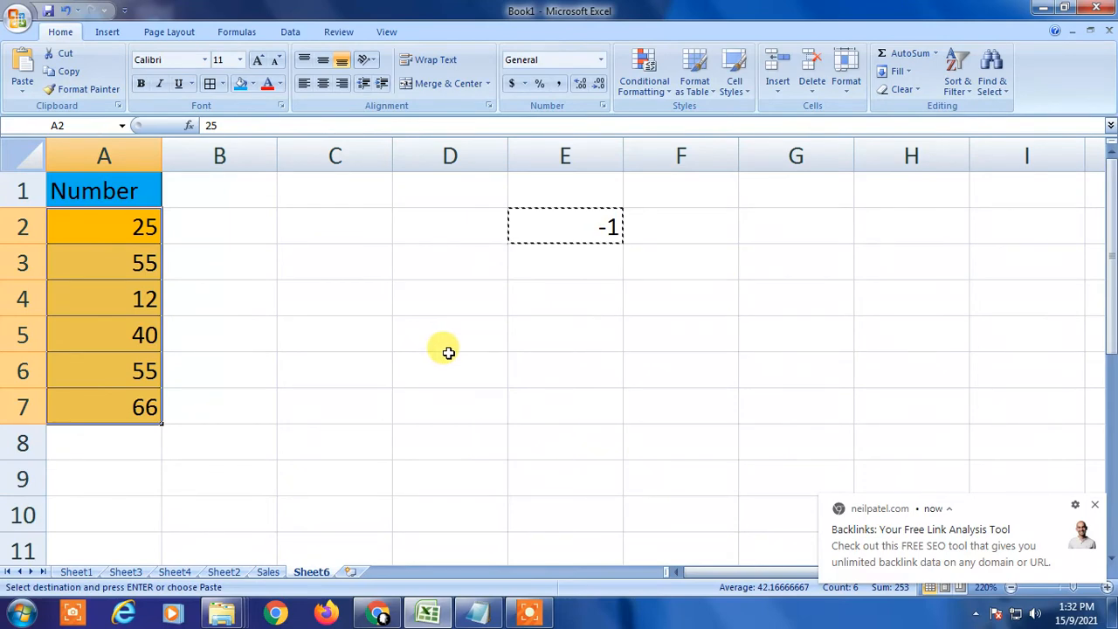
- Undo the Paste Special multiplication on A2:A7 and the -1 entry in E2
key("ctrl+z")
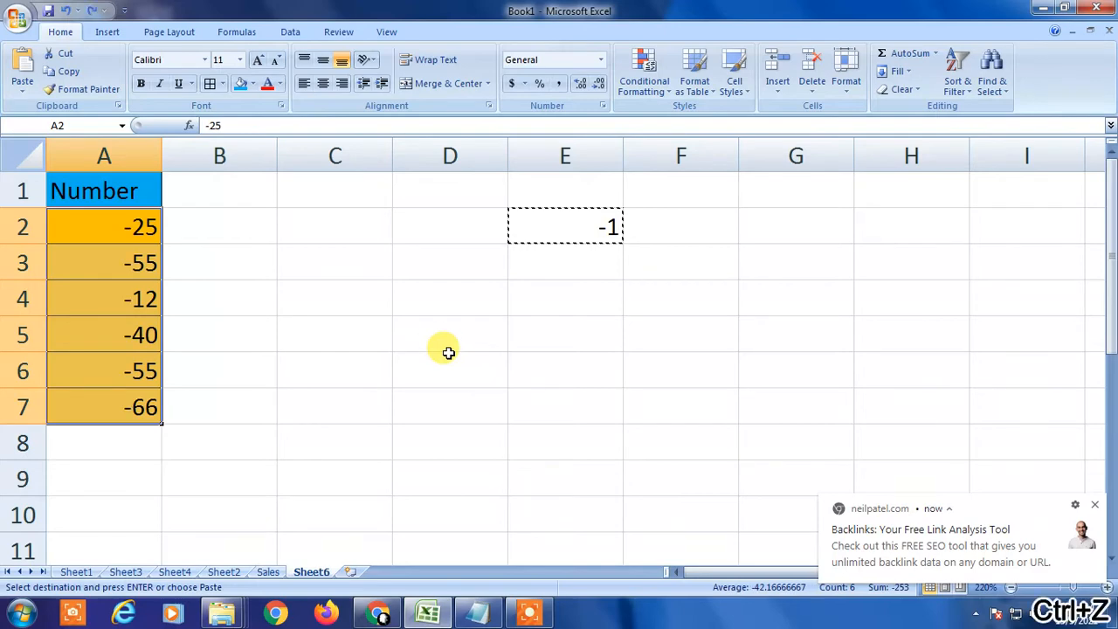
left_click(574, 253)
key("ctrl+z")
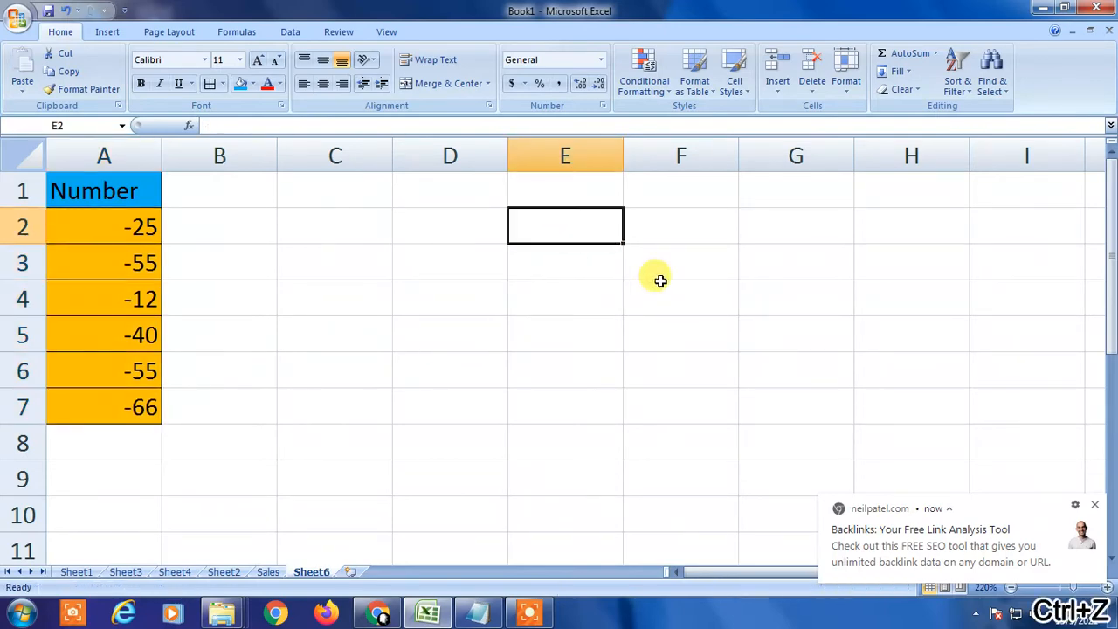
- Examine the Number column in A1:A7 and the blank range C2:C7 beside it
left_click(260, 254)
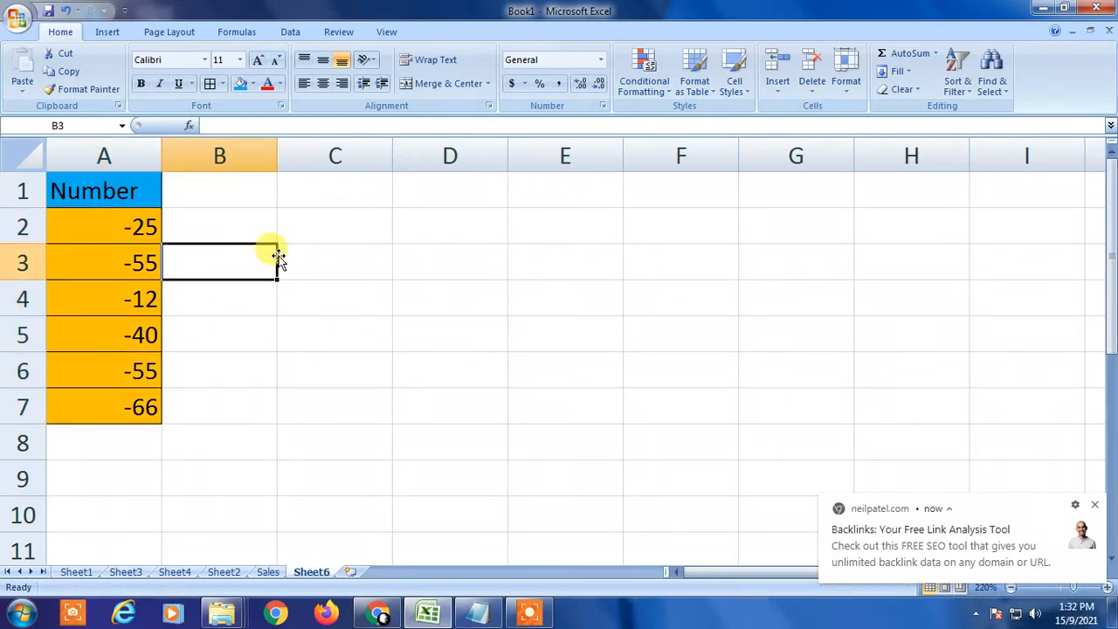
left_click_drag(120, 187, 145, 421)
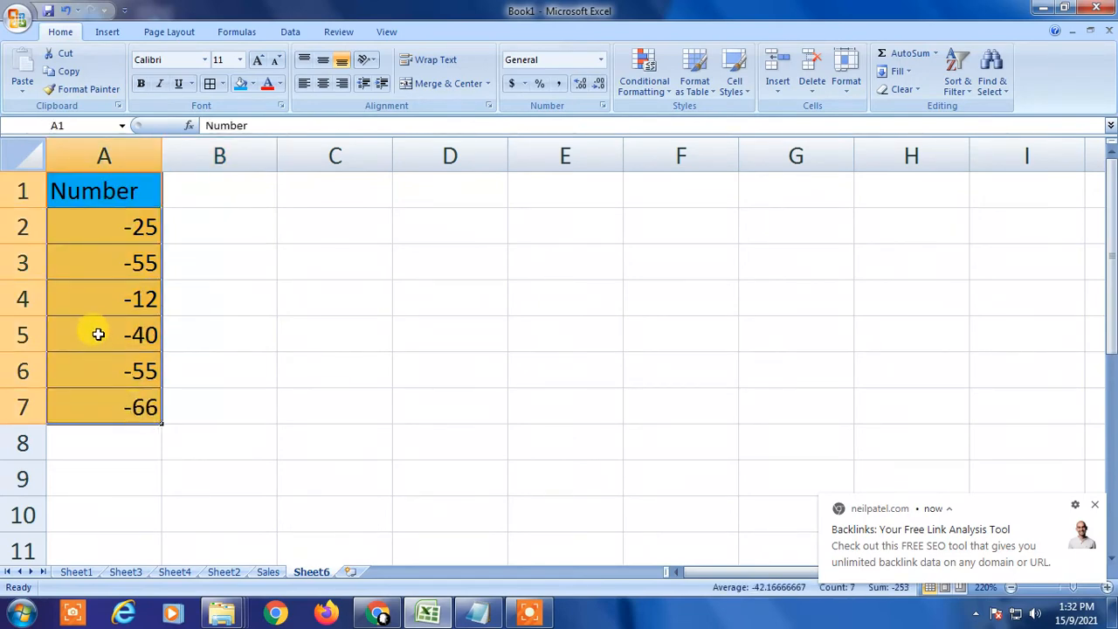
left_click(254, 253)
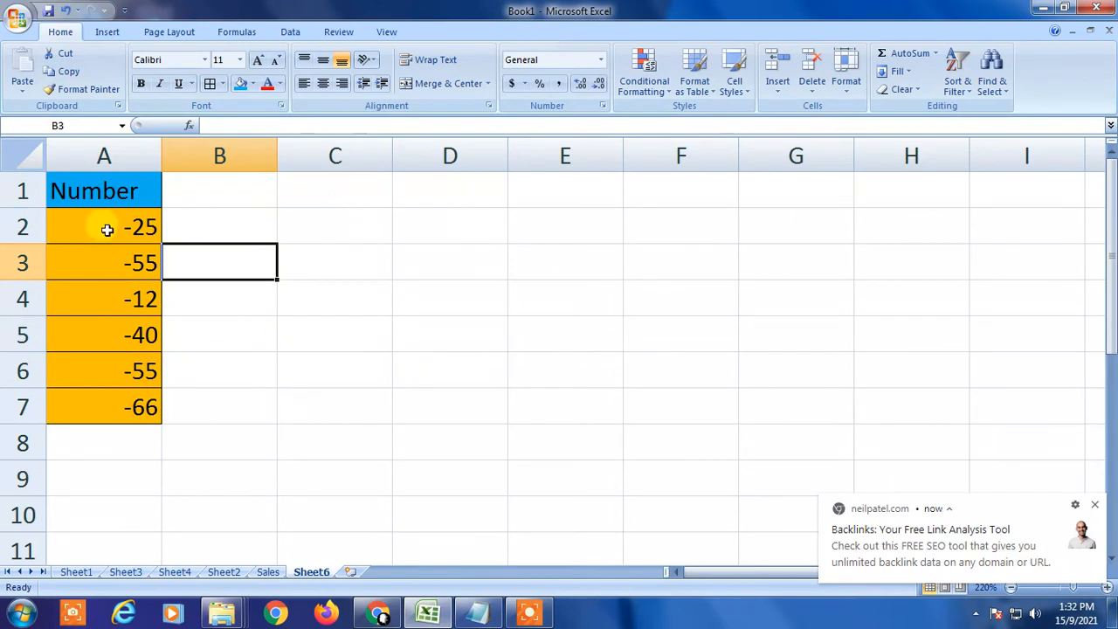
left_click(353, 220)
left_click_drag(314, 227, 331, 403)
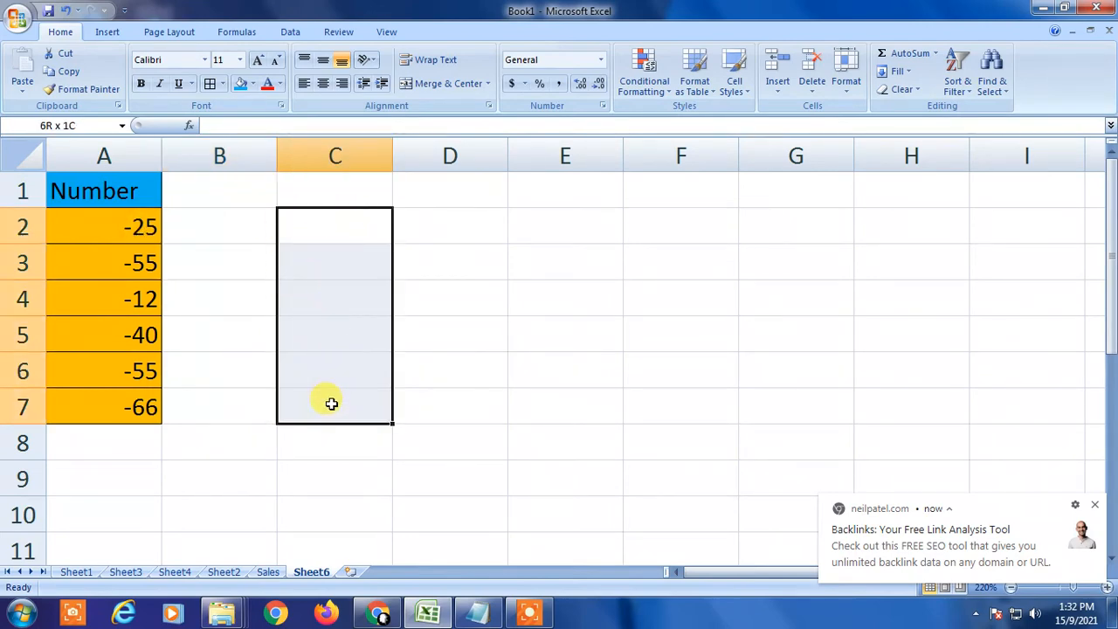
left_click(123, 233)
left_click_drag(287, 227, 329, 396)
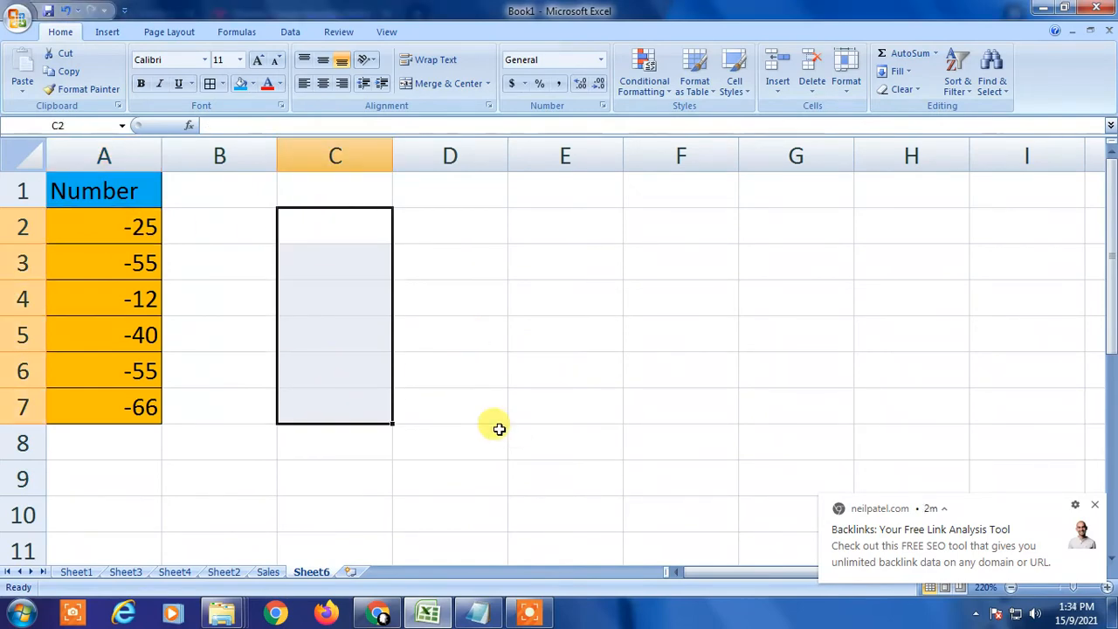
left_click(453, 276)
- Dismiss the browser notification and select the empty cell C2
left_click(1094, 505)
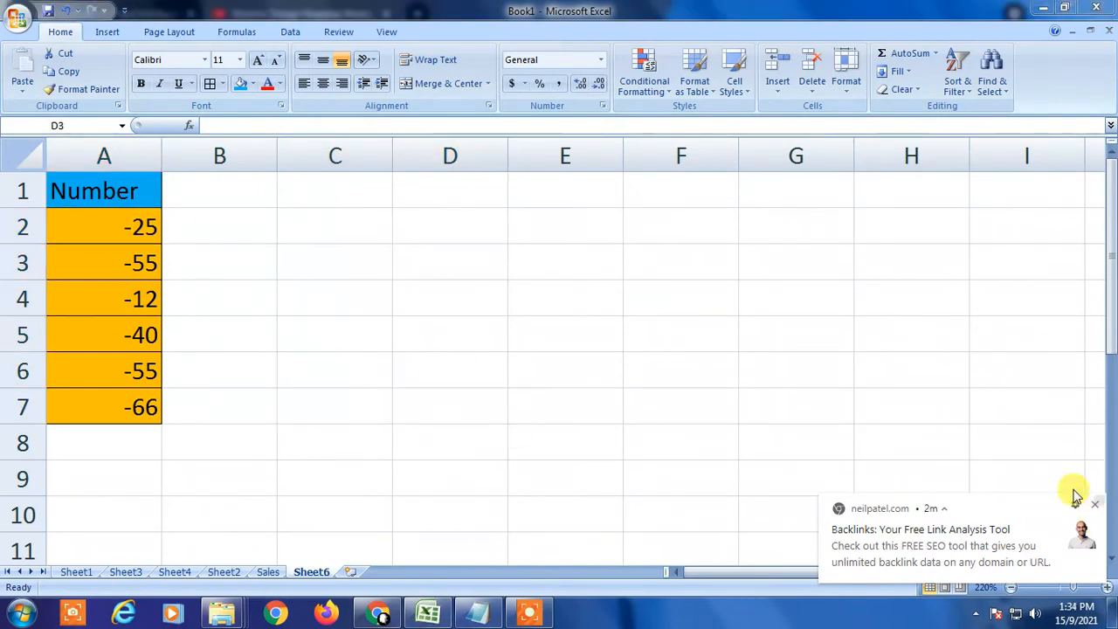
left_click(295, 231)
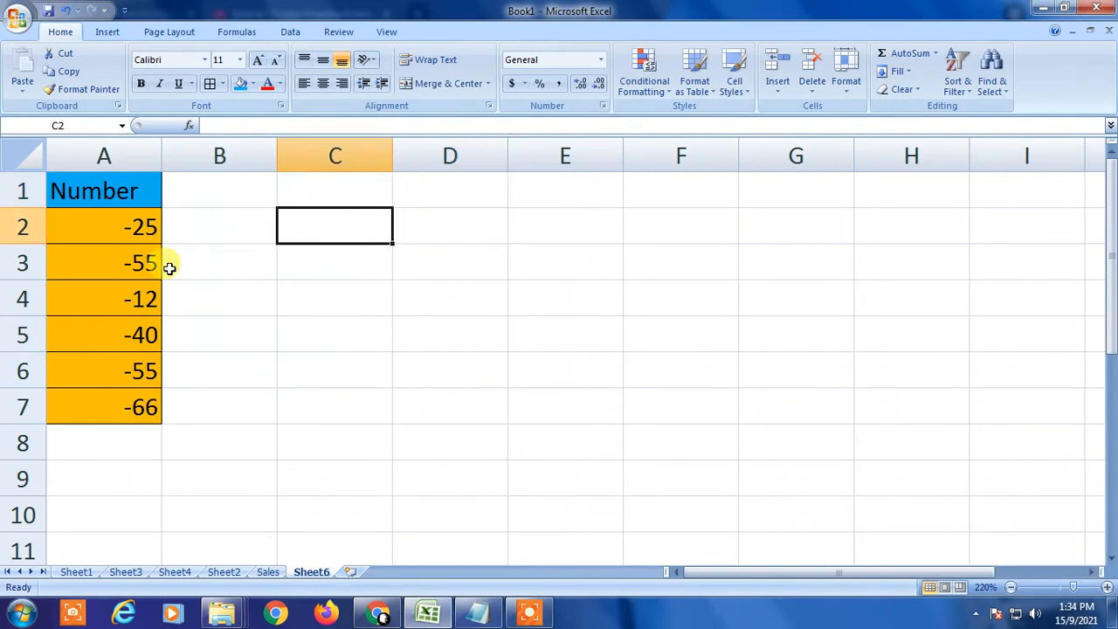
left_click(142, 228)
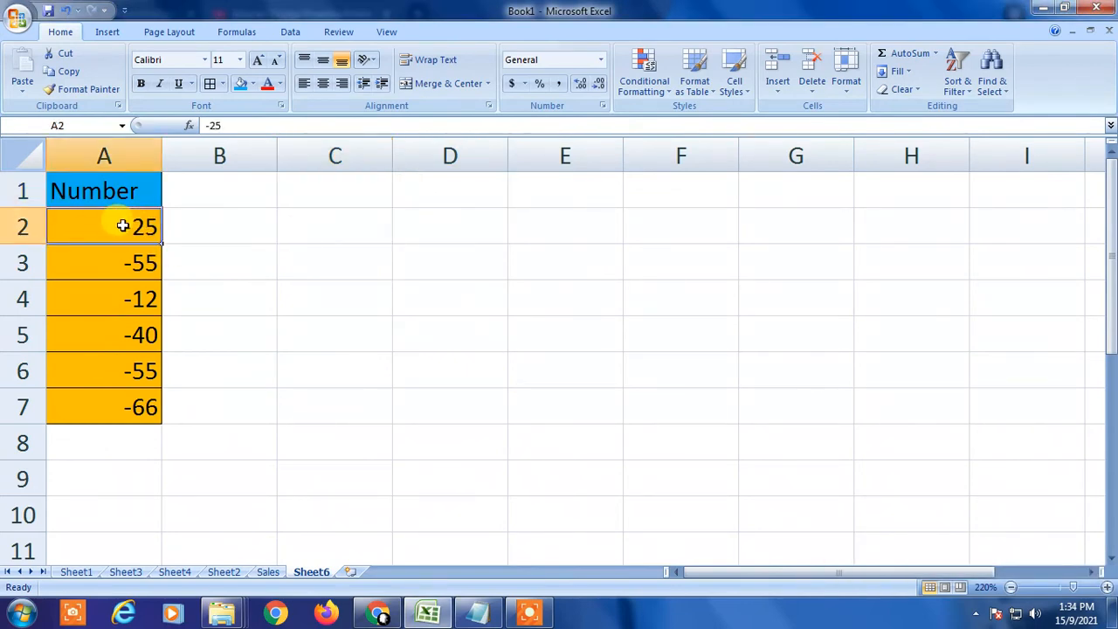
left_click(349, 229)
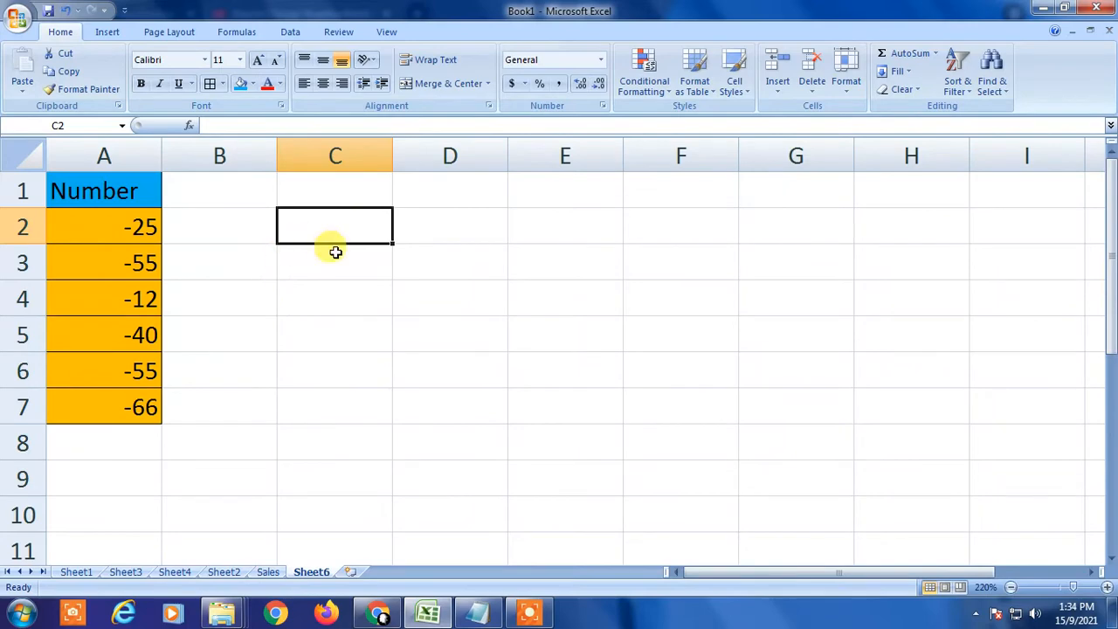
- Enter the formula =A2*-1 in cell C2
left_click(369, 255)
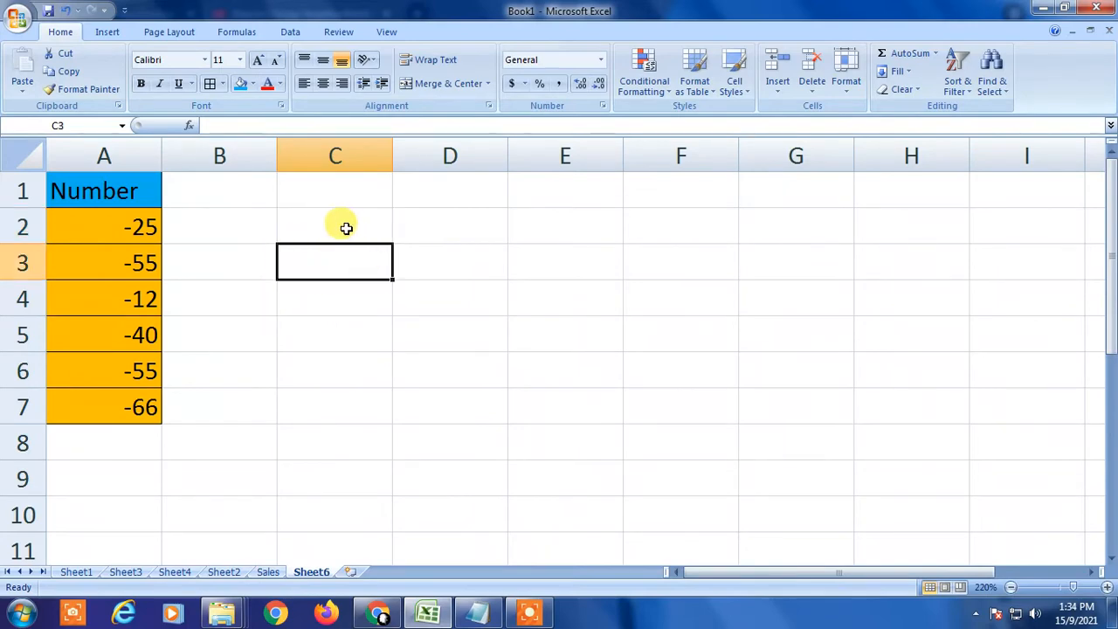
left_click(344, 231)
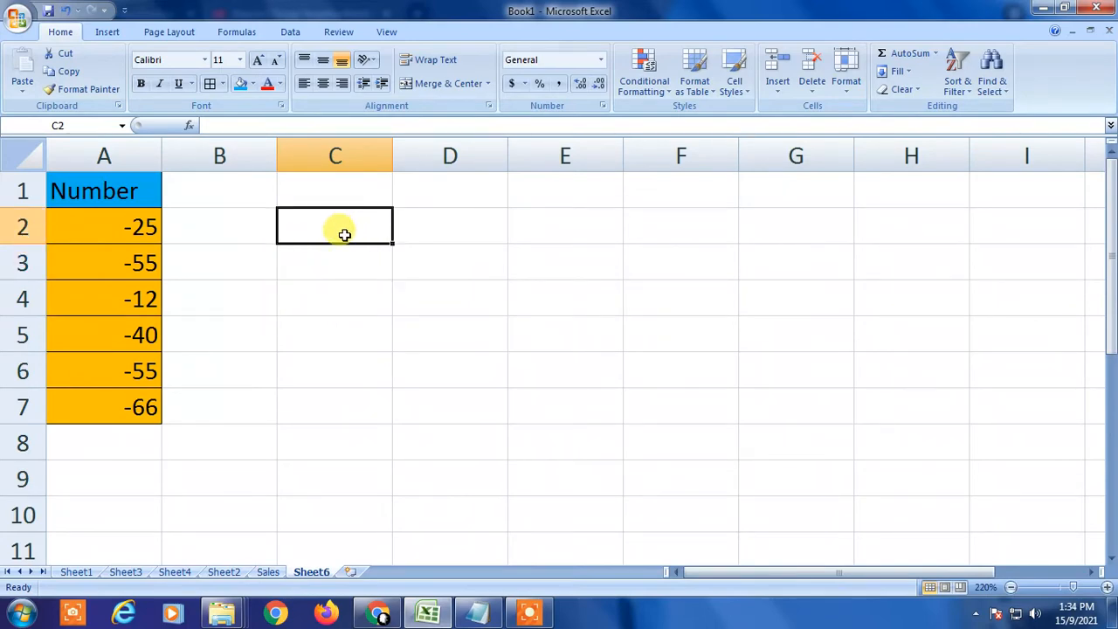
type("=")
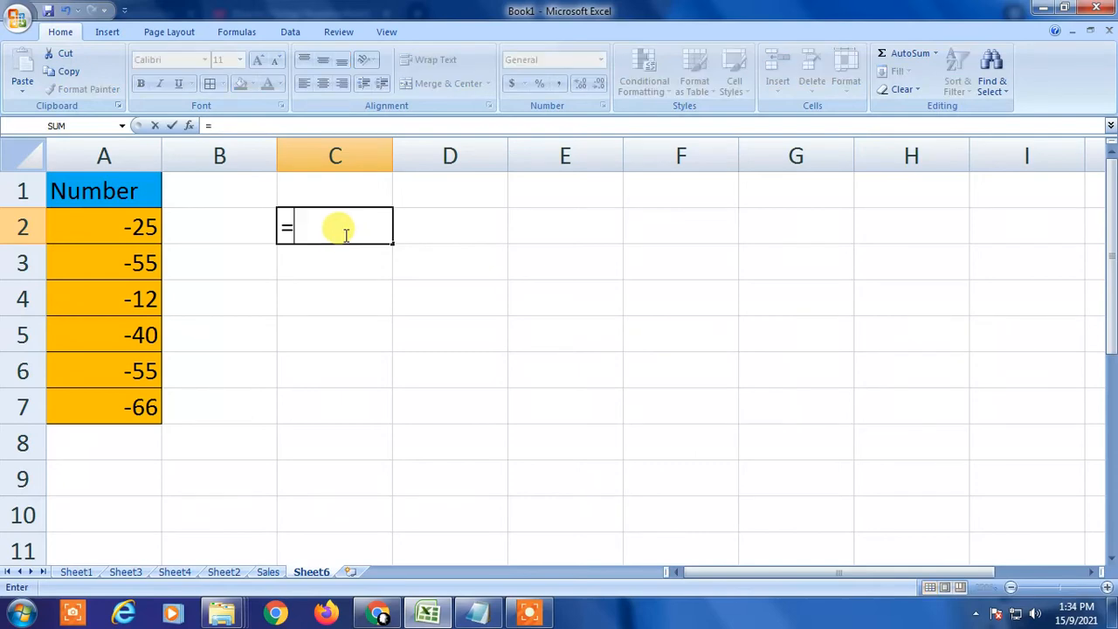
key("Escape")
type("=")
key("Left")
key("Left")
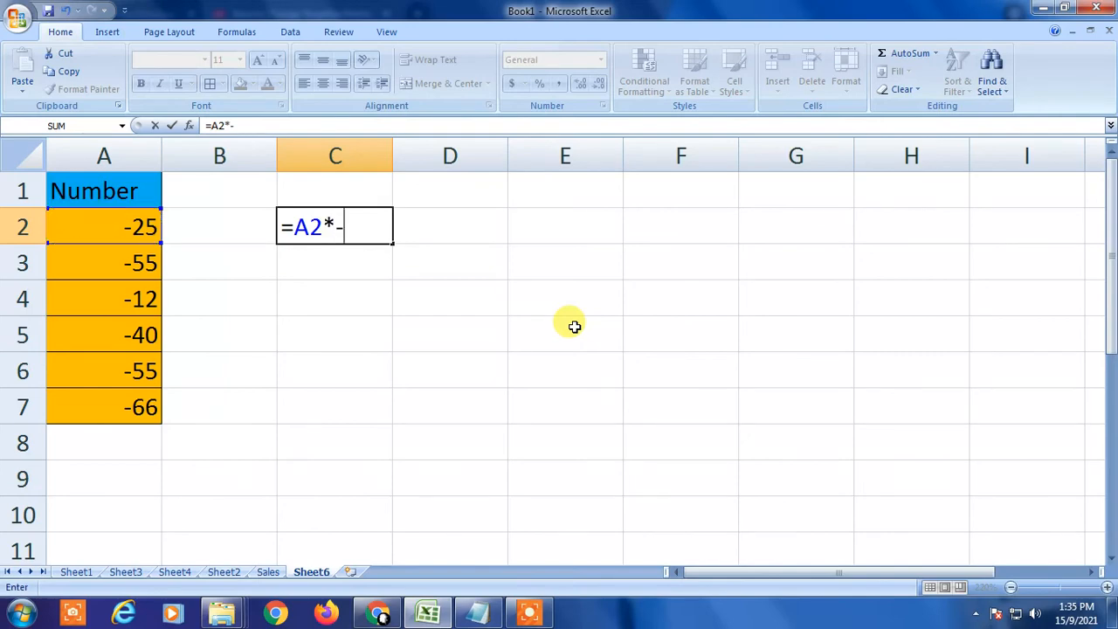
key("Return")
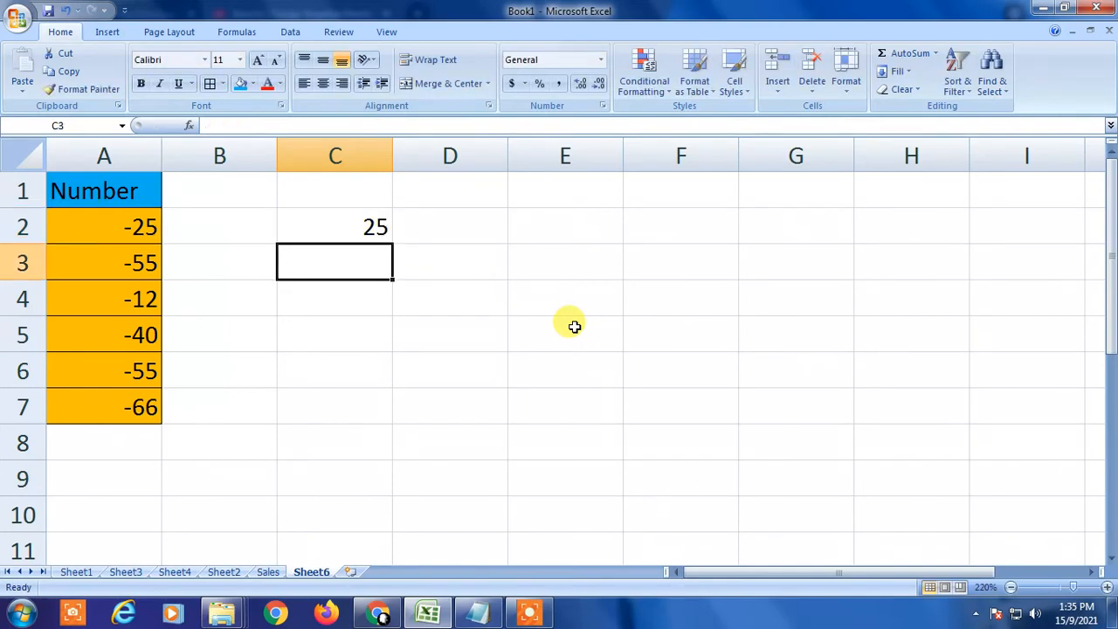
- Fill the C2 formula down through C7 and undo that fill
key("Up")
key("shift+Down")
key("shift+Down")
key("shift+Down")
key("shift+Down")
key("shift+Down")
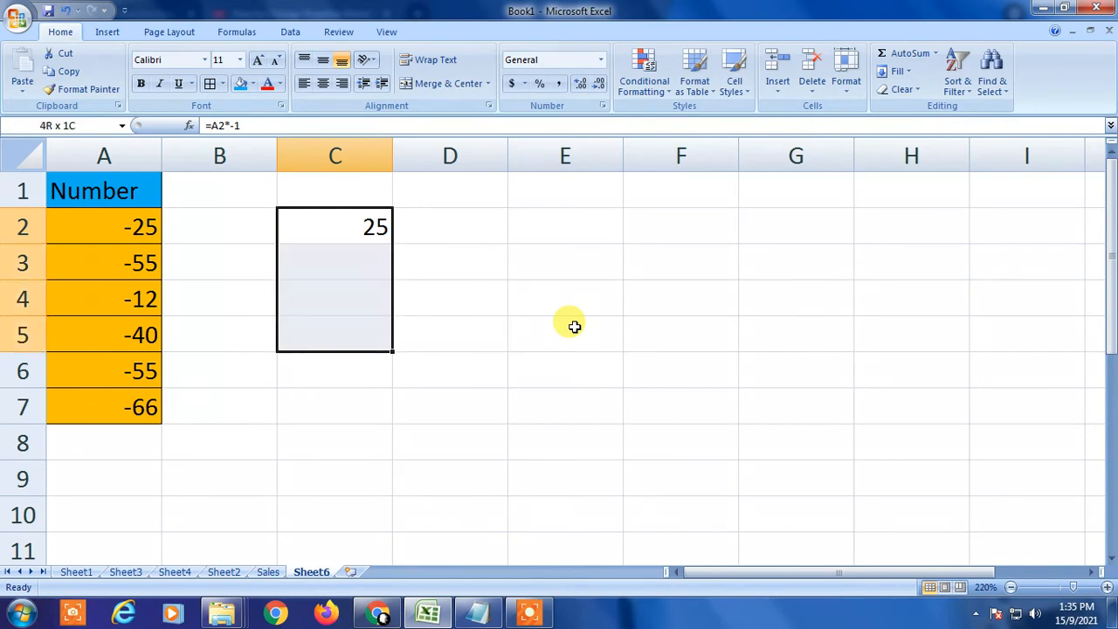
key("ctrl+d")
key("ctrl+f")
key("Escape")
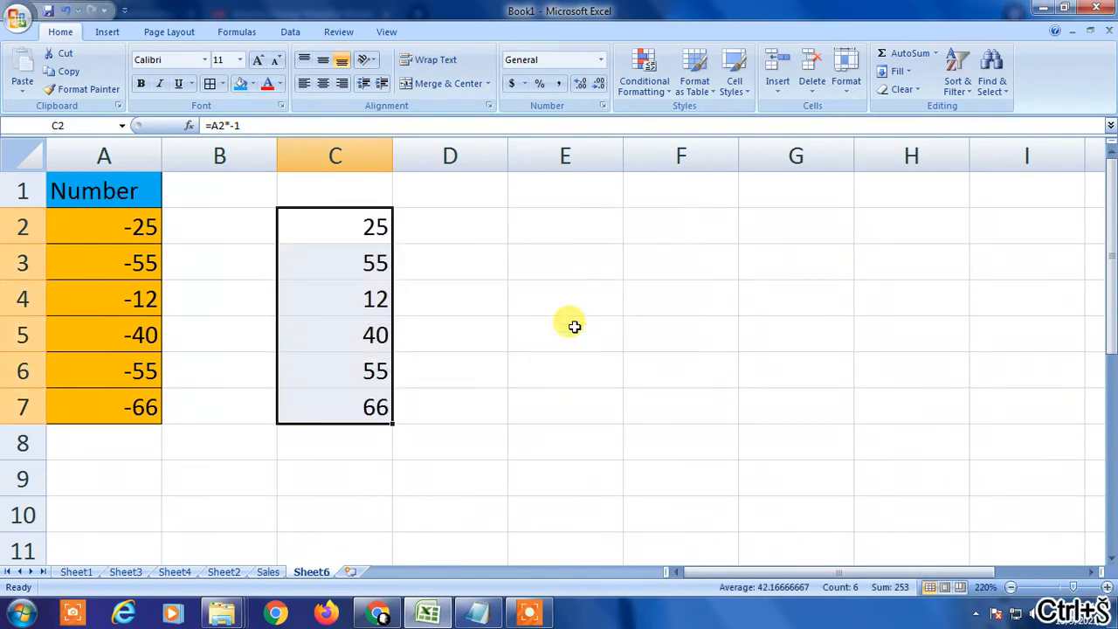
key("ctrl+z")
- Copy the formula in C2 and paste it into C3 and C4 one cell at a time
left_click(326, 222)
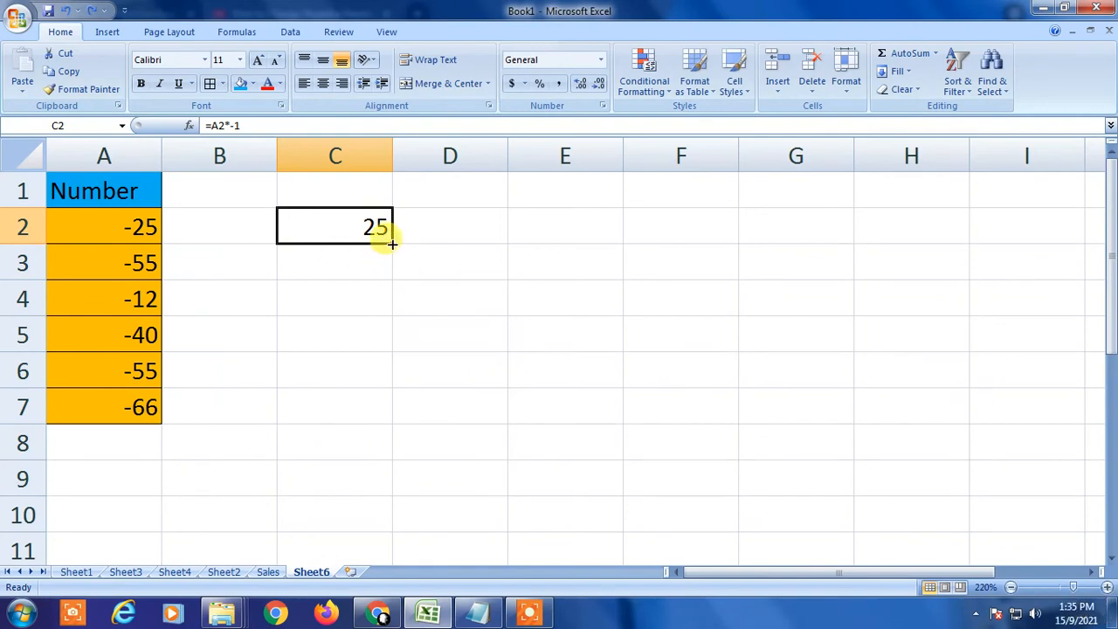
key("ctrl+c")
left_click(387, 279)
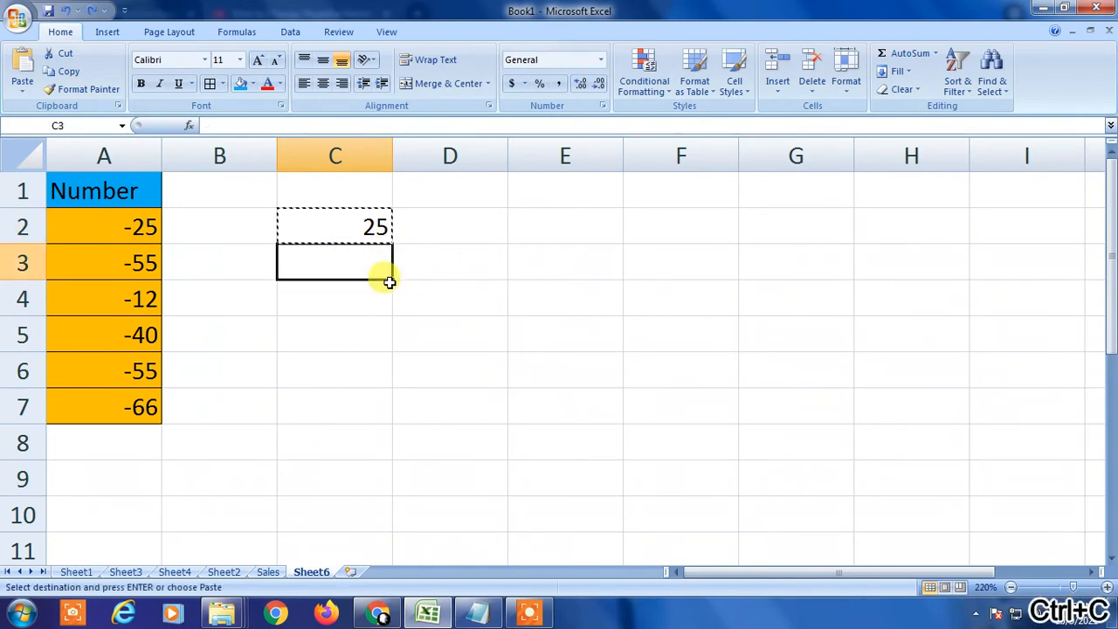
key("ctrl+v")
left_click(330, 299)
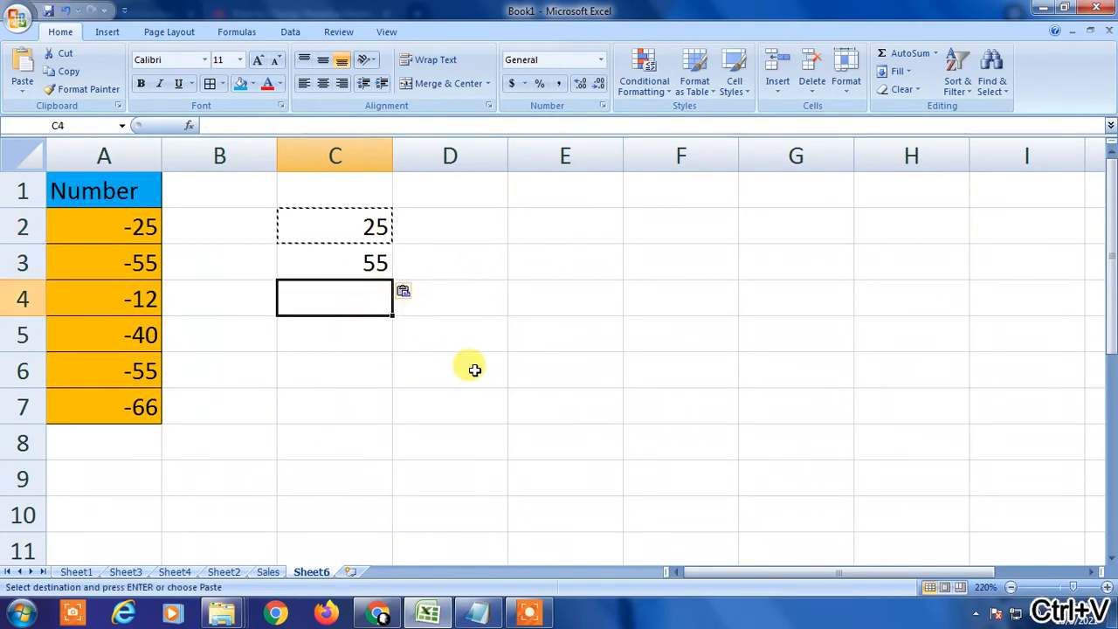
key("ctrl+v")
left_click(352, 357)
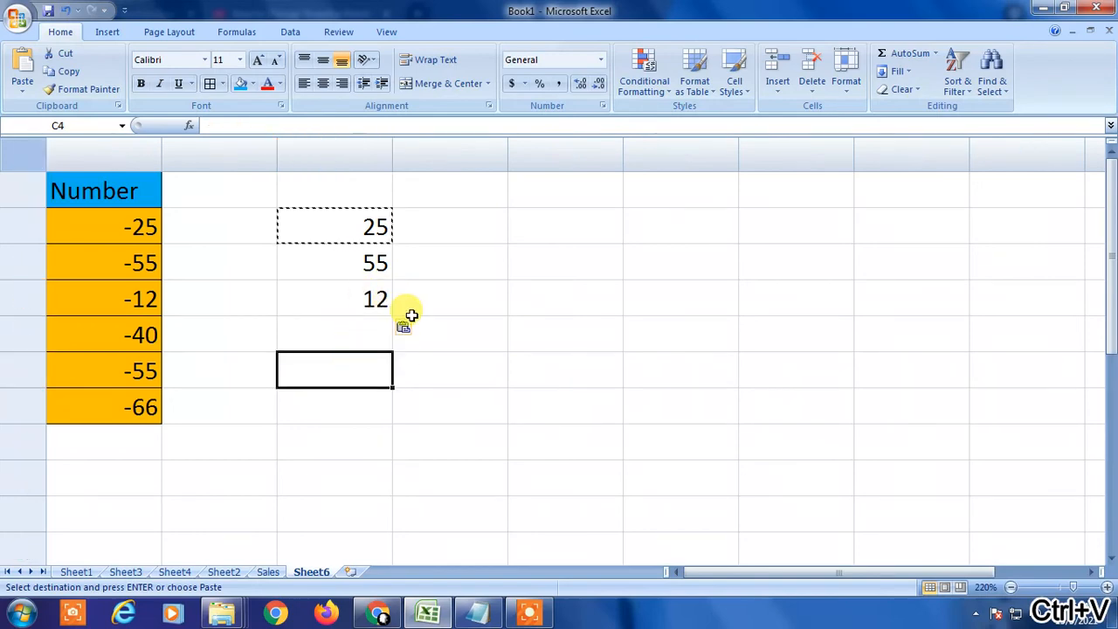
- Undo the formulas pasted below C2 and cancel the copy selection
key("ctrl+z")
key("ctrl+z")
key("ctrl+z")
key("ctrl+z")
key("Escape")
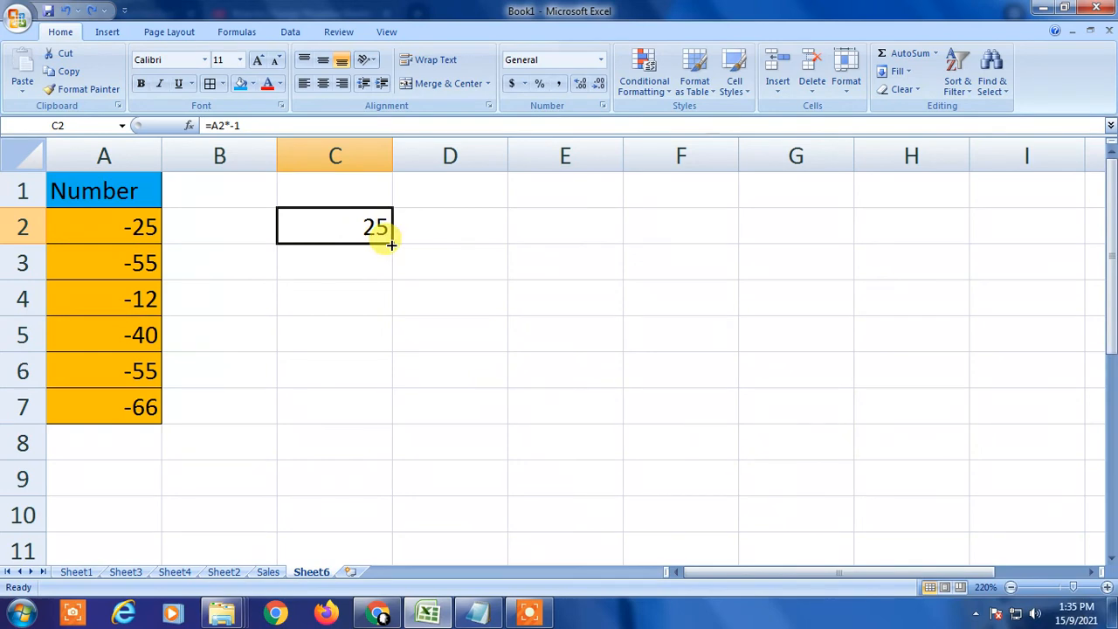
- AutoFill the multiplication formula from C2 down to C7 and show the desktop
left_click_drag(391, 246, 370, 424)
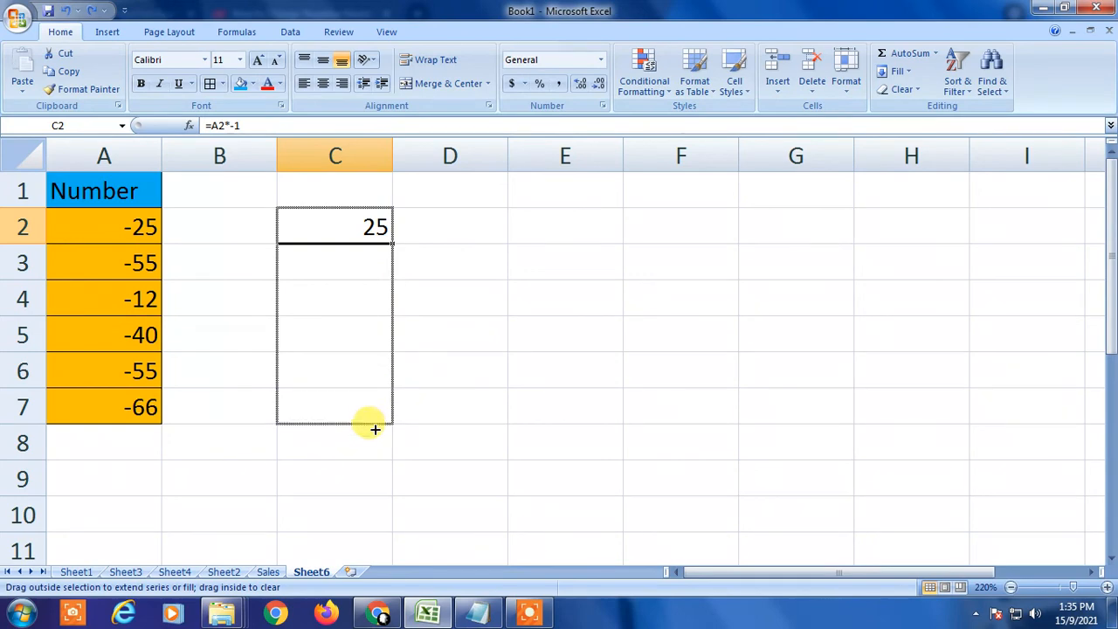
left_click(516, 339)
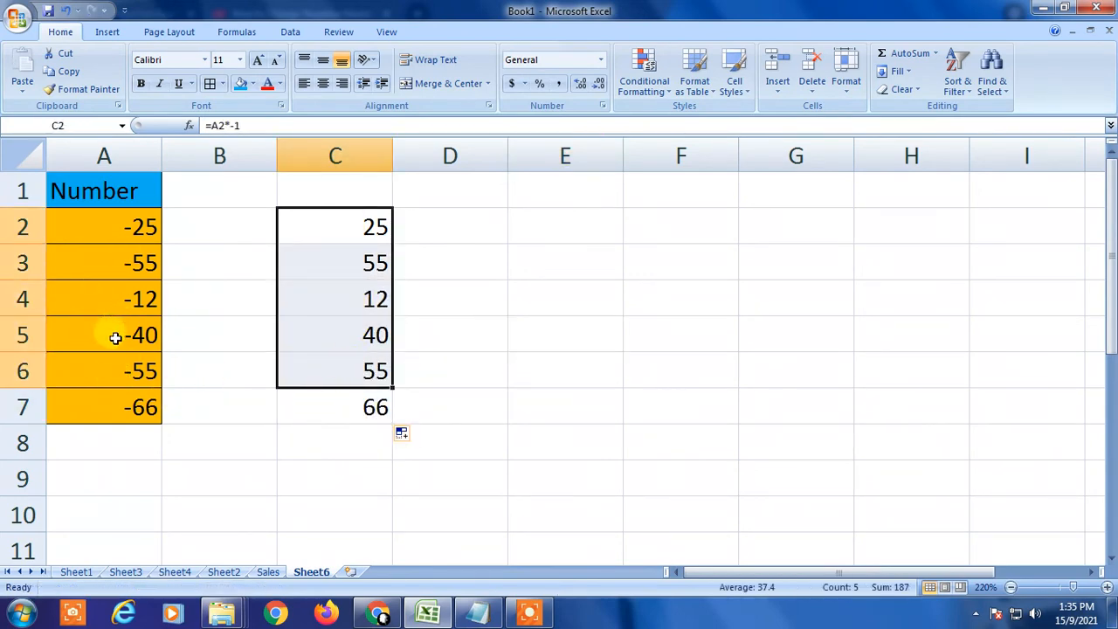
left_click(307, 340)
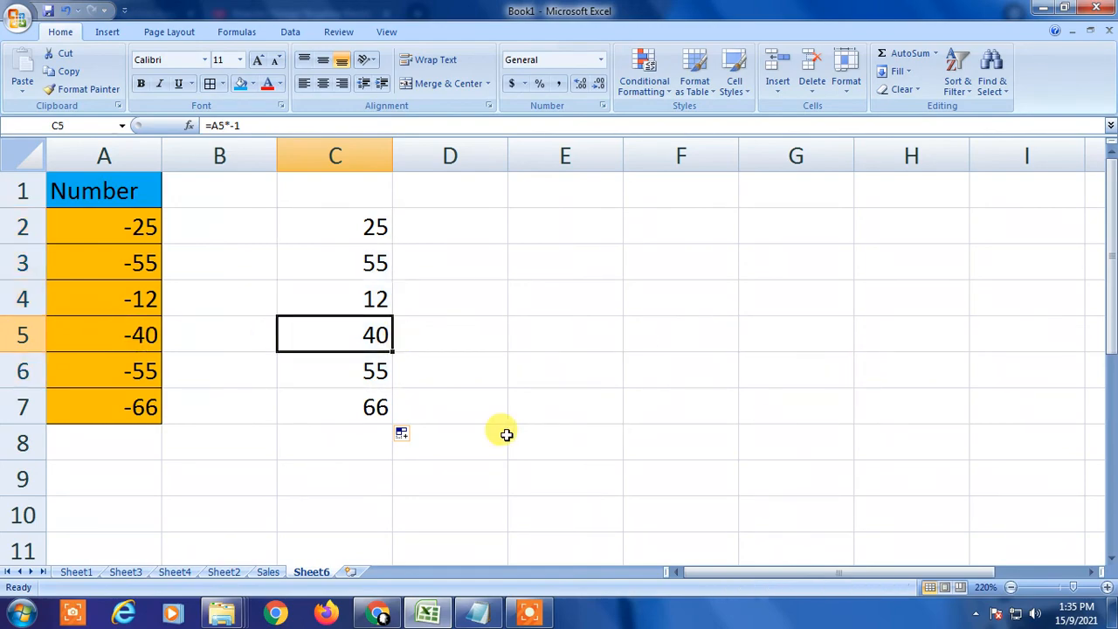
key("super+d")
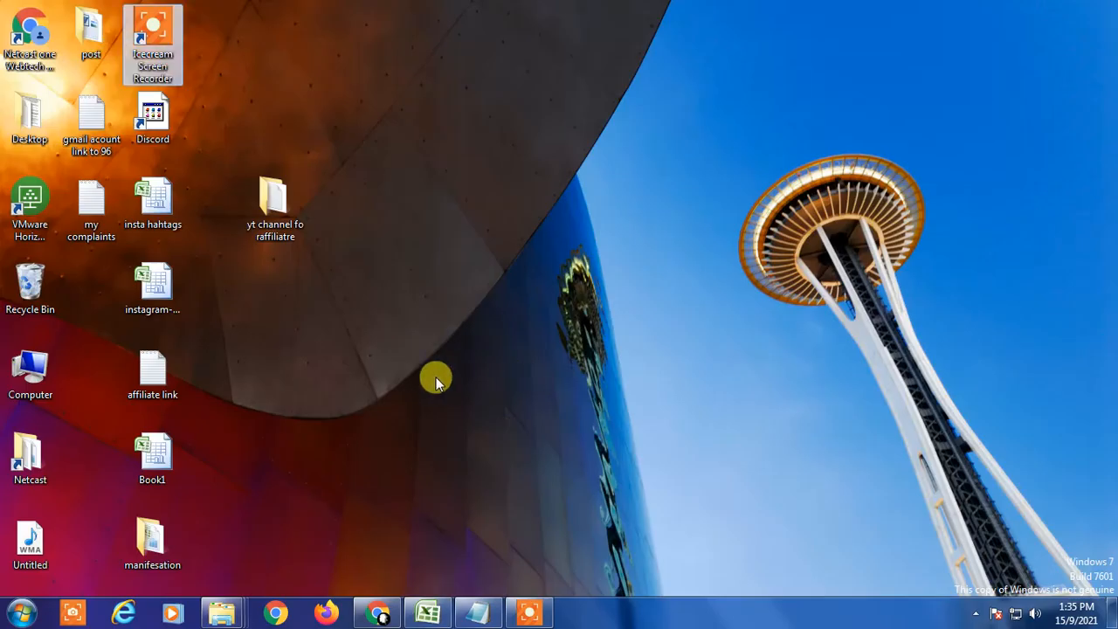